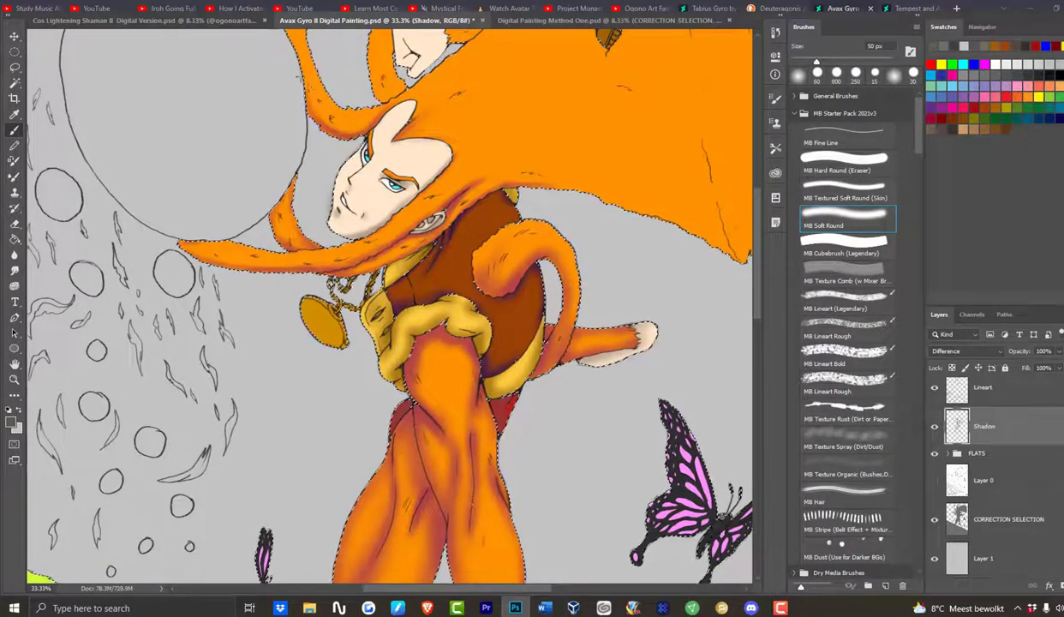
# - Enlarge the Soft Round brush to 90 px and shade the raised arm, fist and upper hair tendrils on the Shadow layer
pyautogui.scroll(3, 390, 308)
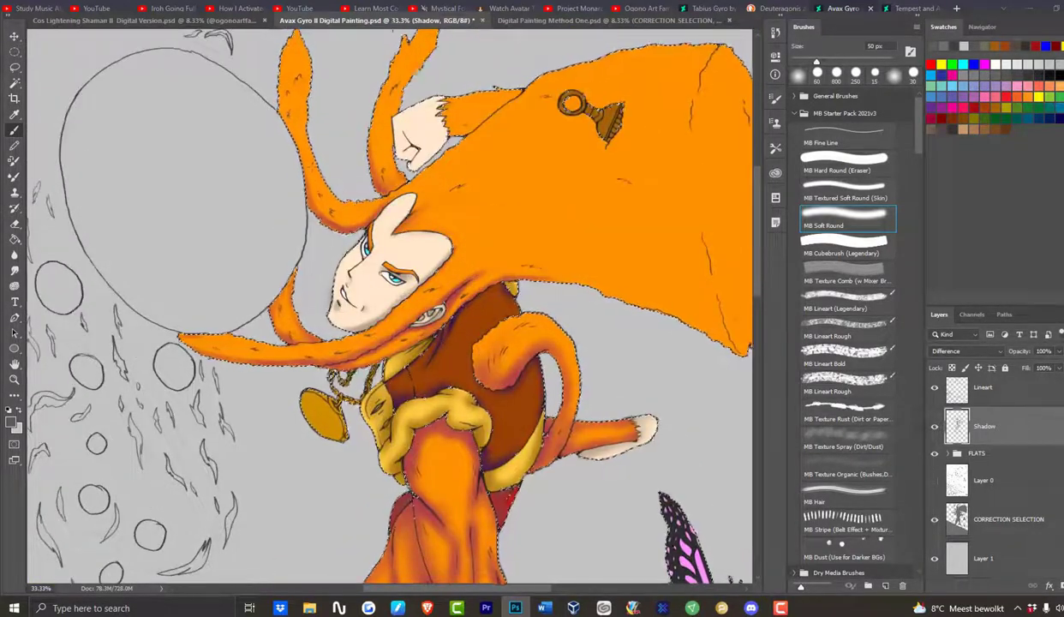
pyautogui.scroll(3, 390, 308)
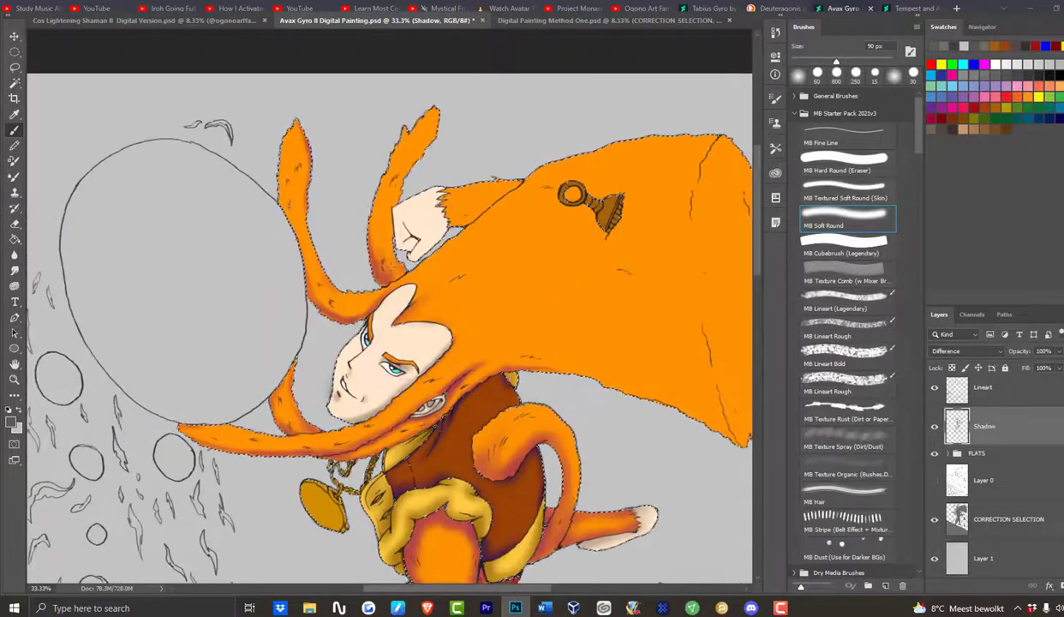
pyautogui.press(']')
pyautogui.press(']')
pyautogui.press(']')
pyautogui.press(']')
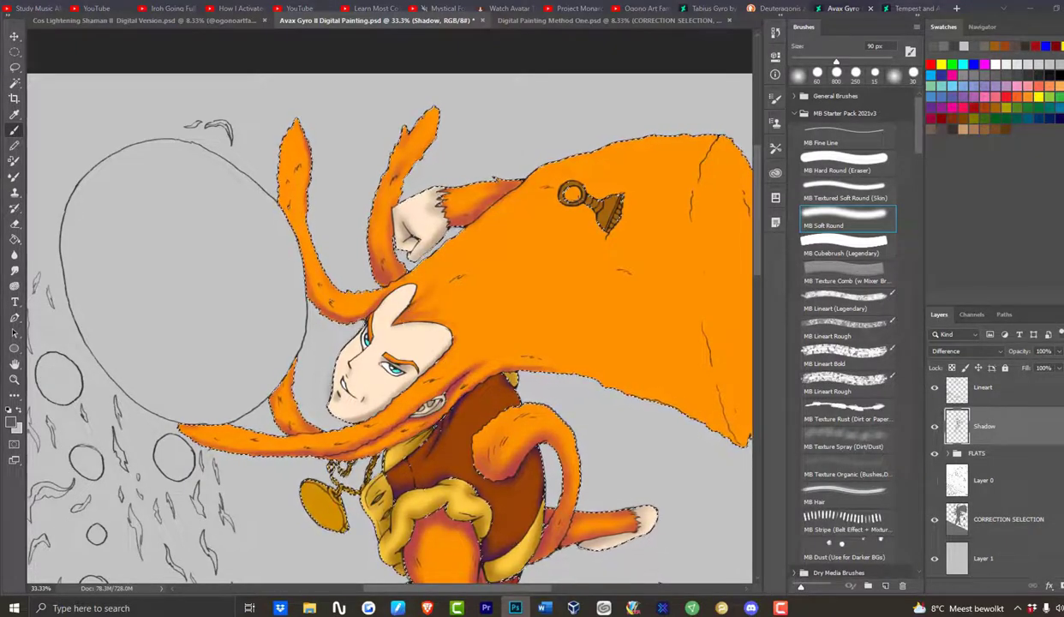
# - Shade the underside of the large orange hair mass from the face to its pointed lower tip
pyautogui.scroll(-5, 390, 326)
pyautogui.moveTo(546, 344); pyautogui.dragTo(536, 536)
pyautogui.moveTo(743, 309); pyautogui.dragTo(600, 421)
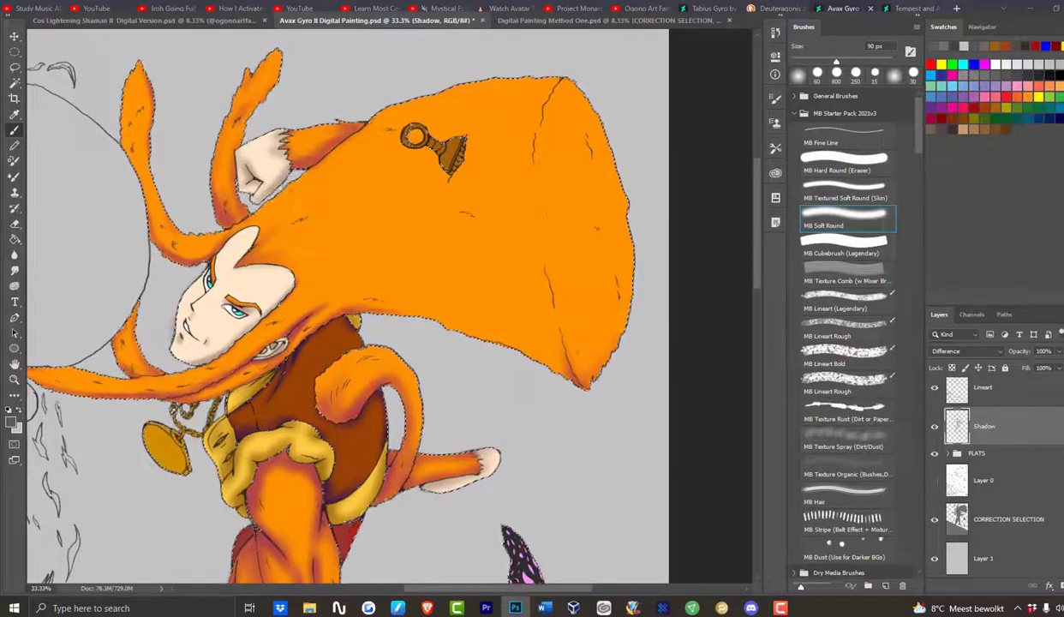
# - Set the brush to 150 px and shade the hair mass along its upper edge, folds and flared end
pyautogui.press(']')
pyautogui.press(']')
pyautogui.press(']')
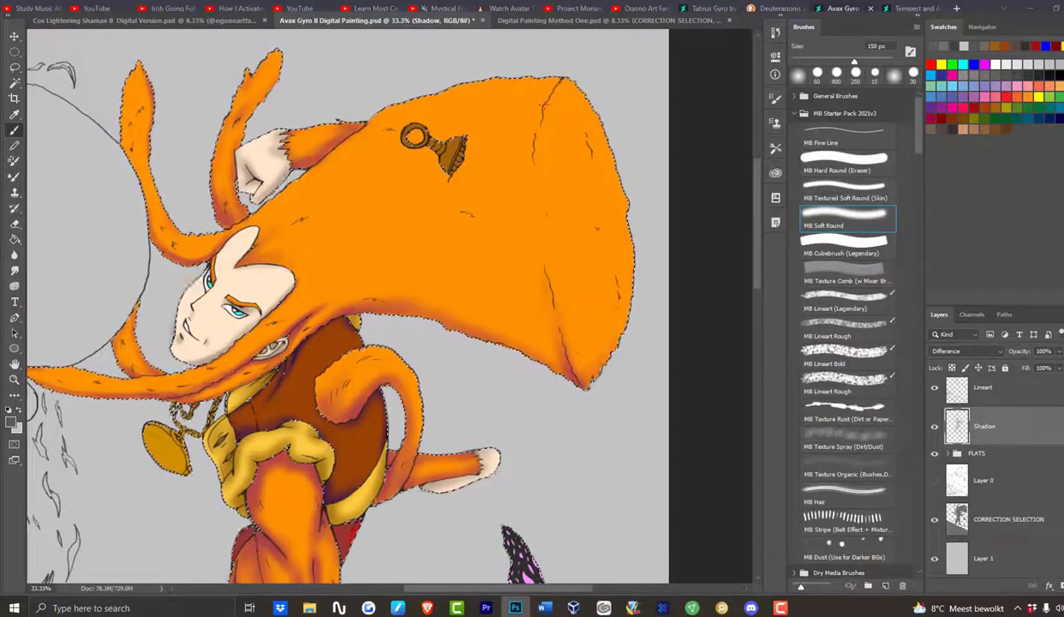
pyautogui.moveTo(561, 82); pyautogui.dragTo(533, 170)
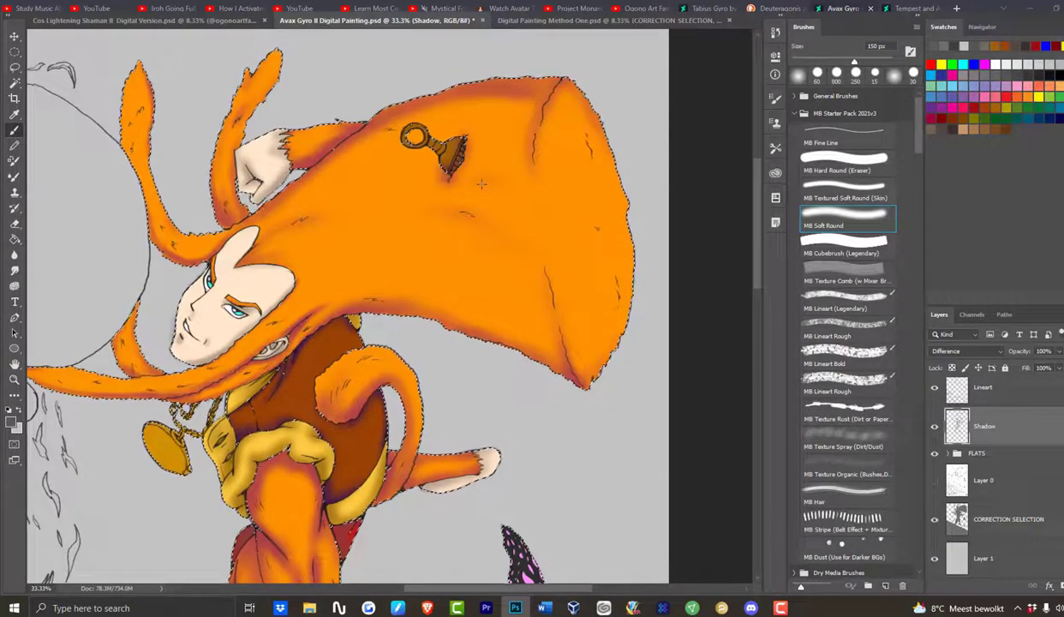
pyautogui.moveTo(572, 589); pyautogui.dragTo(546, 588)
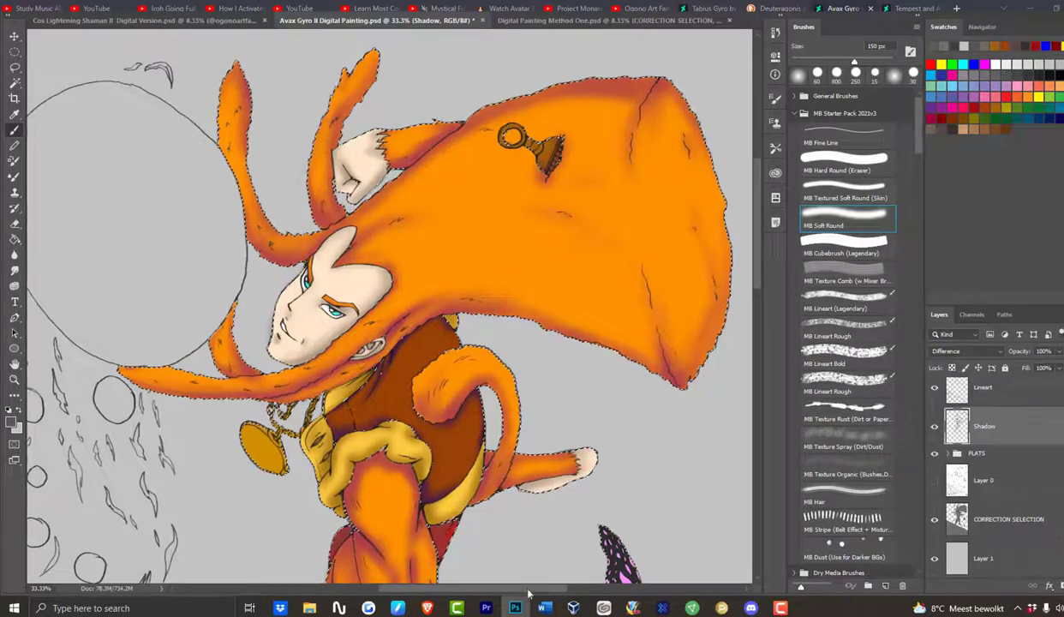
# - Set the brush to 200 px and shade the lower legs and feet on the Shadow layer
pyautogui.moveTo(551, 590); pyautogui.dragTo(517, 590)
pyautogui.moveTo(758, 223)
pyautogui.mouseDown()
pyautogui.moveTo(758, 312)
pyautogui.moveTo(758, 220)
pyautogui.mouseUp()
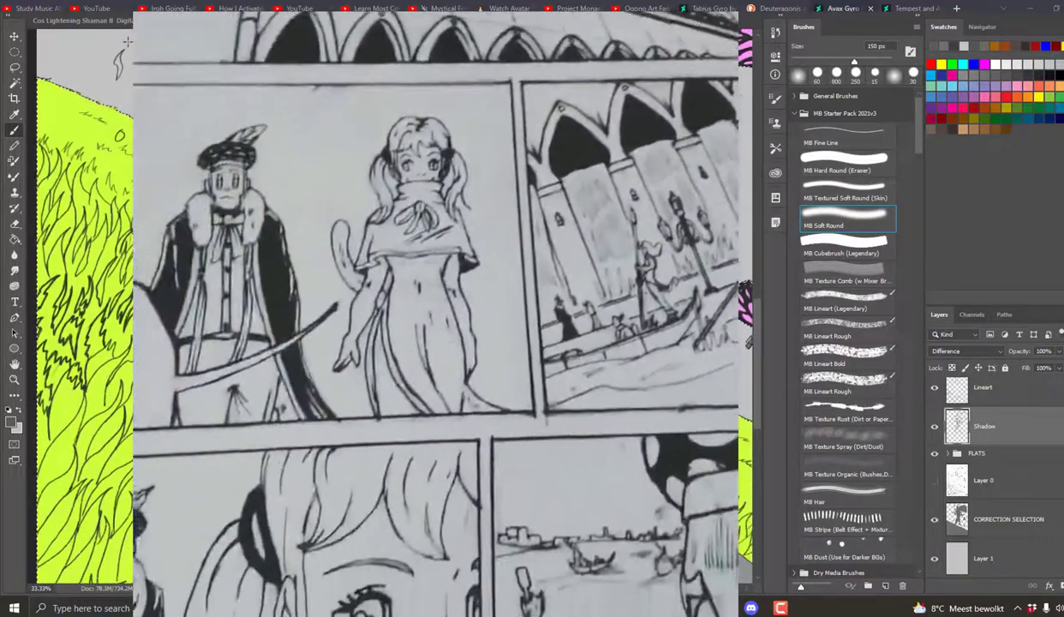
pyautogui.press(']')
pyautogui.press(']')
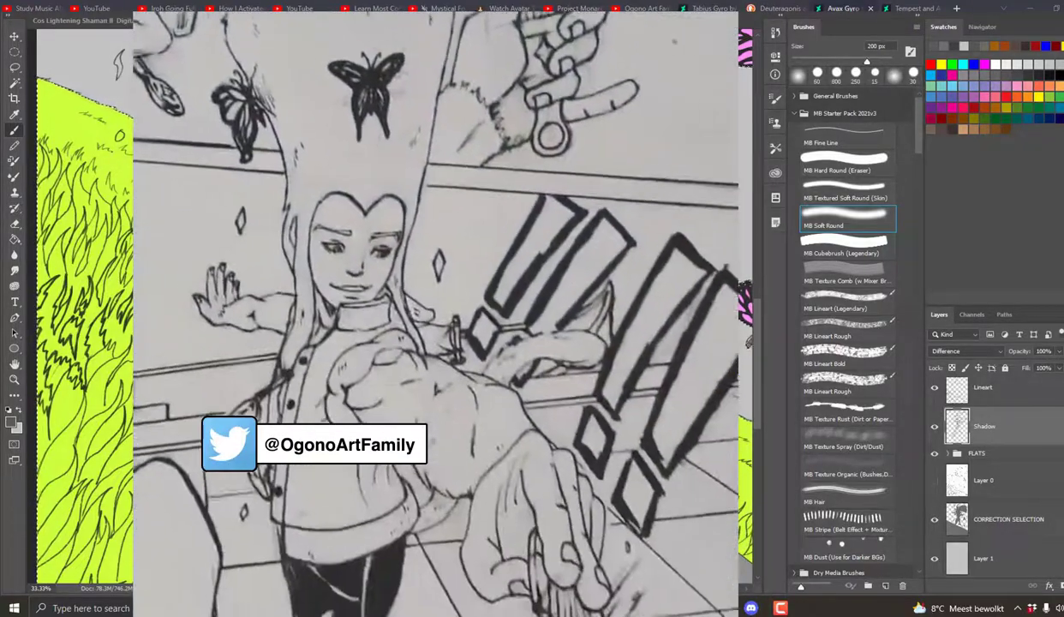
pyautogui.press('e')
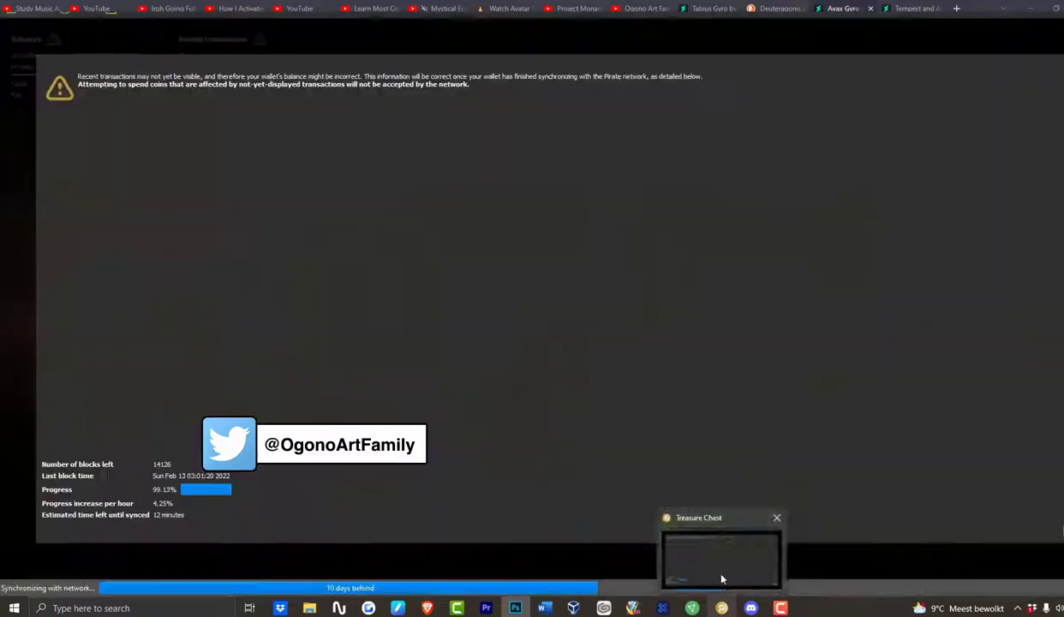
pyautogui.click(699, 556)
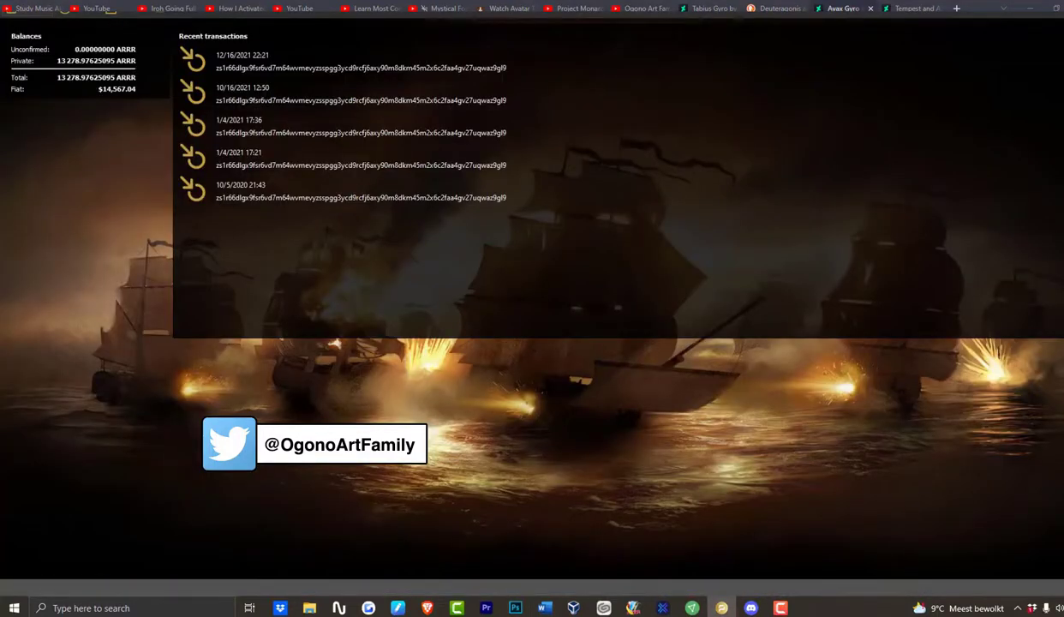
pyautogui.hotkey('alt', 'Tab')
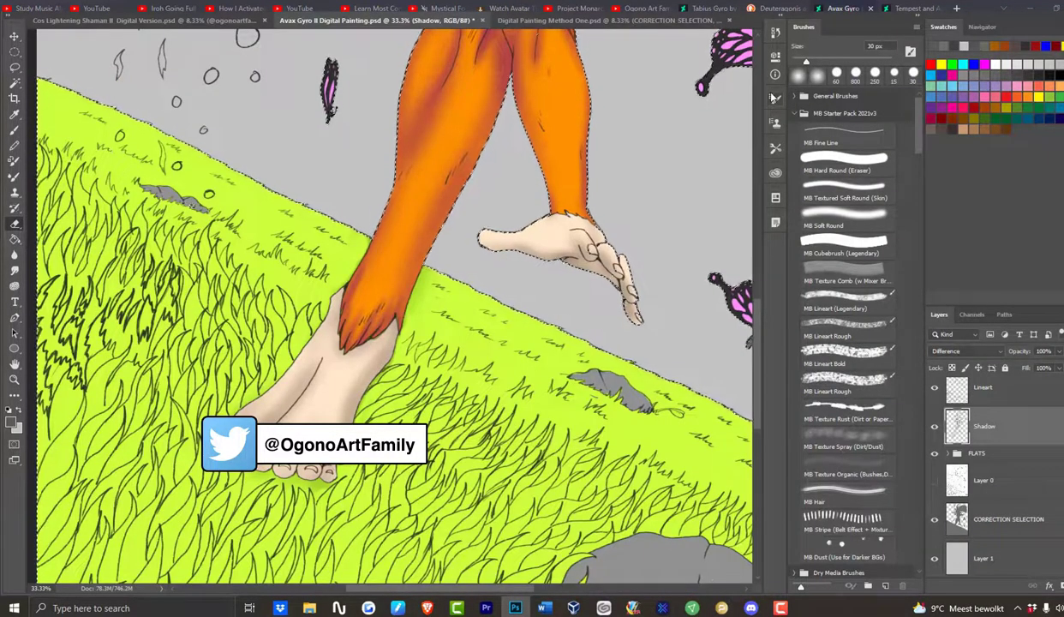
# - Select the MB Soft Round brush and set its size to 90 px for shading the figure
pyautogui.click(844, 220)
pyautogui.scroll(10, 651, 353)
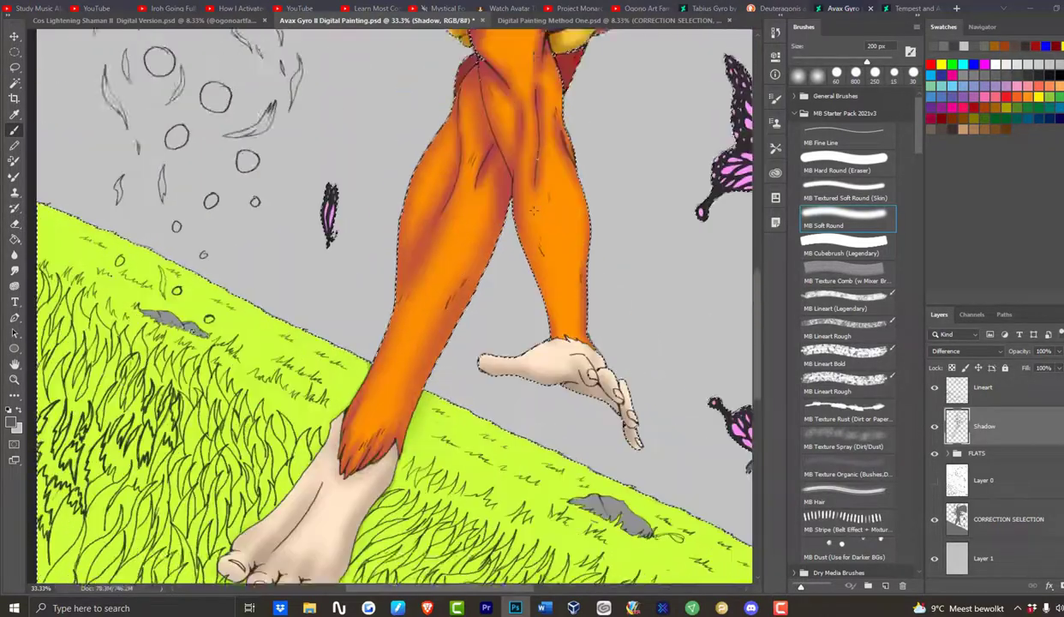
pyautogui.press('[')
pyautogui.press('[')
pyautogui.press('[')
pyautogui.press('[')
pyautogui.press('[')
pyautogui.press('[')
pyautogui.press('[')
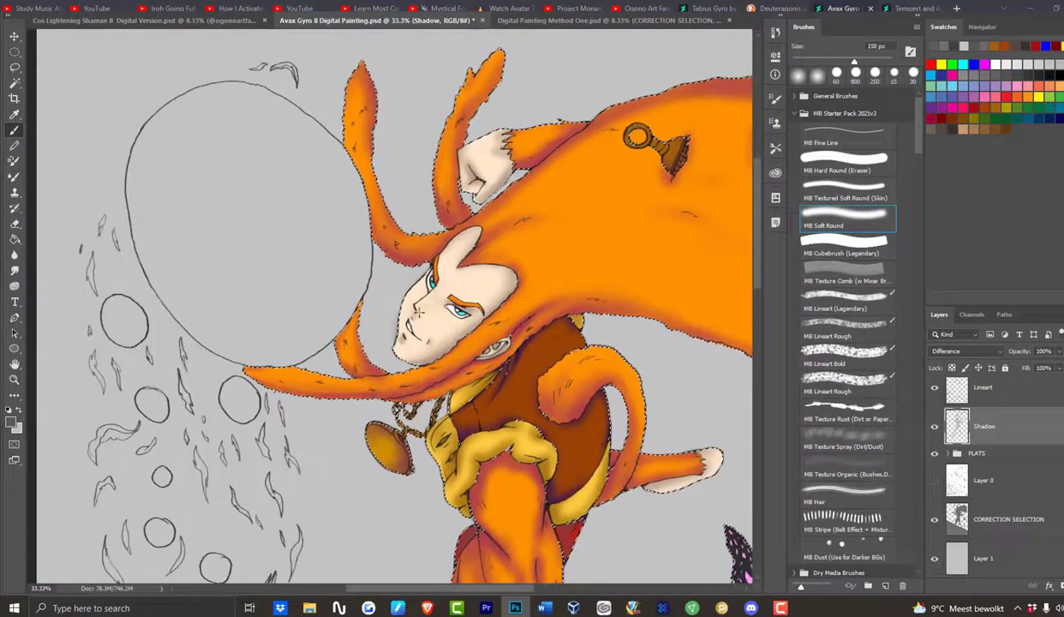
pyautogui.press(']')
pyautogui.press(']')
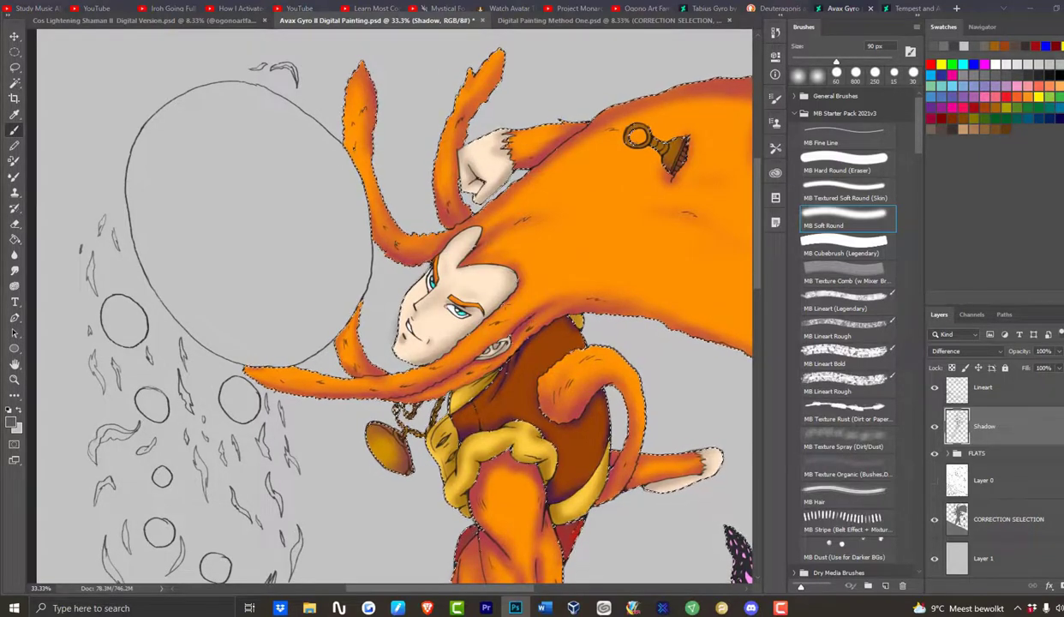
# - Review the shading across the whole painting at 12.5% zoom
pyautogui.press('z')
pyautogui.keyDown('alt'); pyautogui.click(333, 221); pyautogui.keyUp('alt')
pyautogui.keyDown('alt'); pyautogui.click(333, 221); pyautogui.keyUp('alt')
pyautogui.keyDown('alt'); pyautogui.click(343, 223); pyautogui.keyUp('alt')
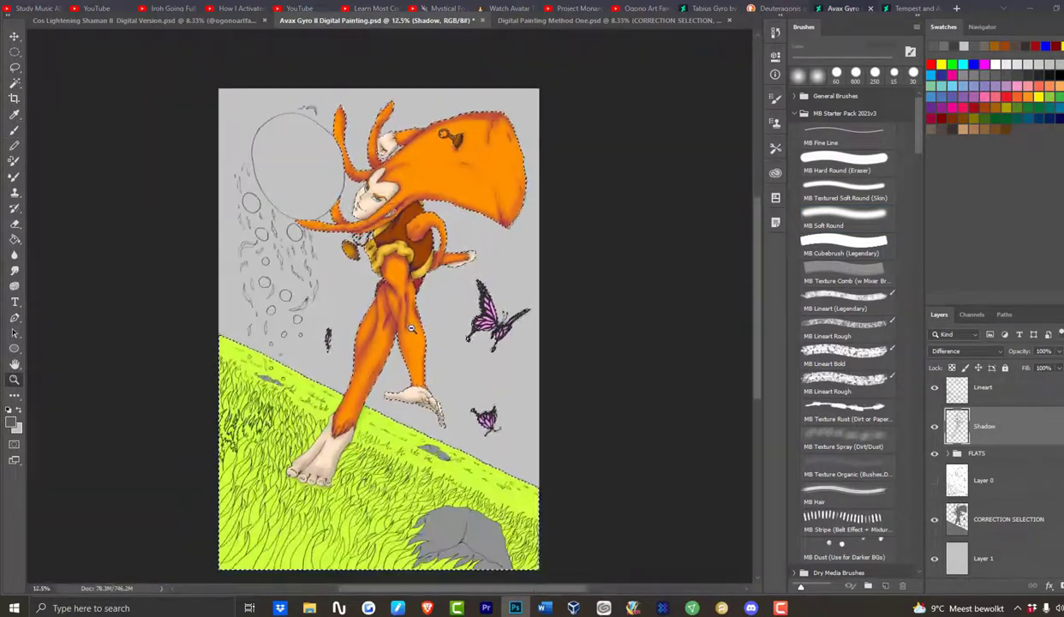
pyautogui.scroll(1, 512, 409)
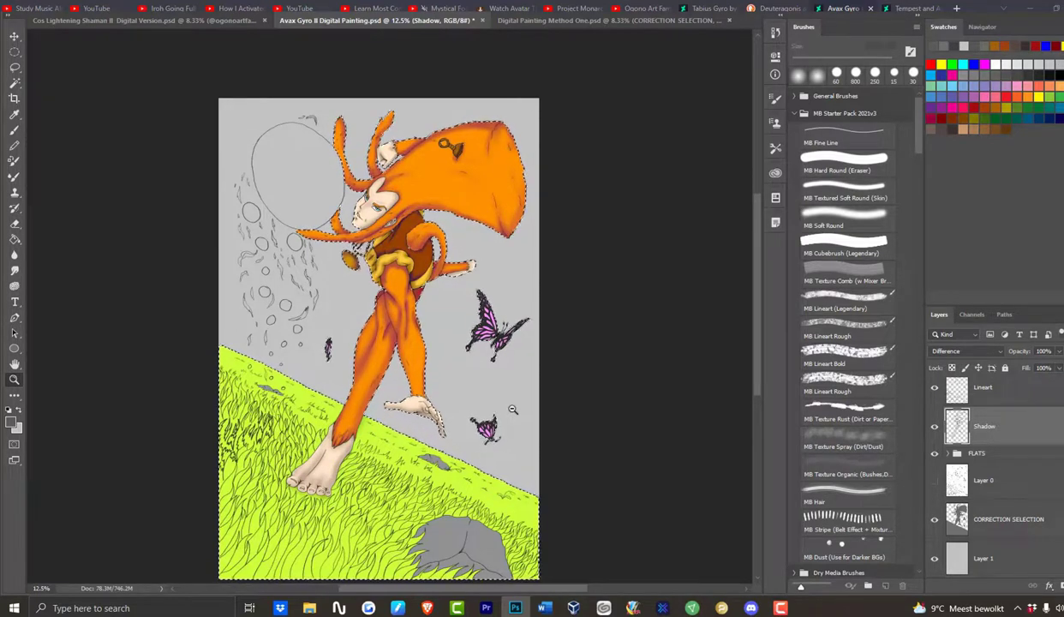
pyautogui.press('b')
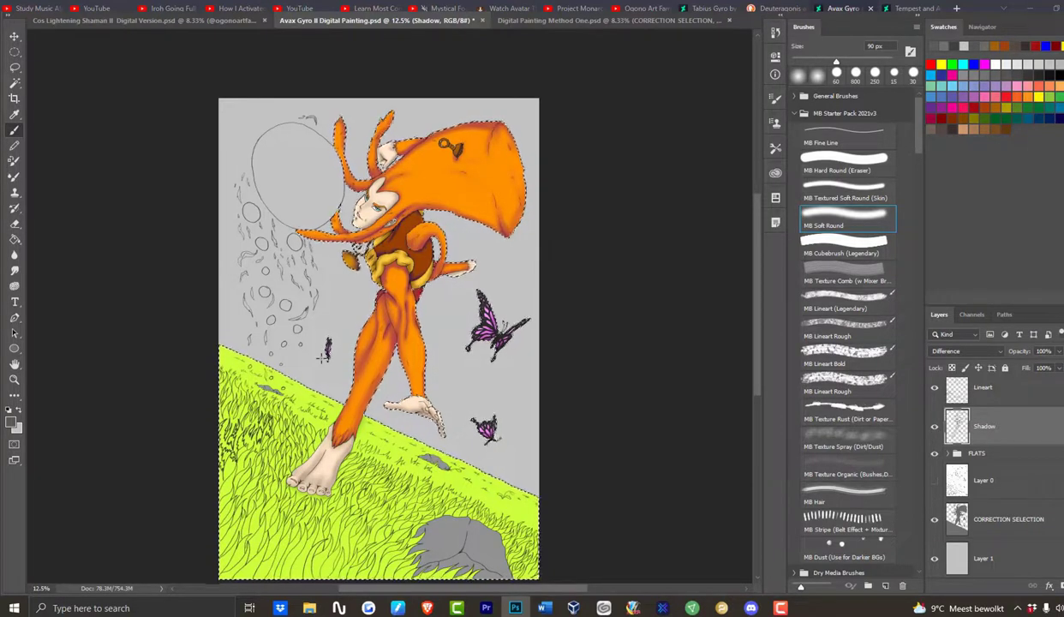
pyautogui.scroll(3, 314, 354)
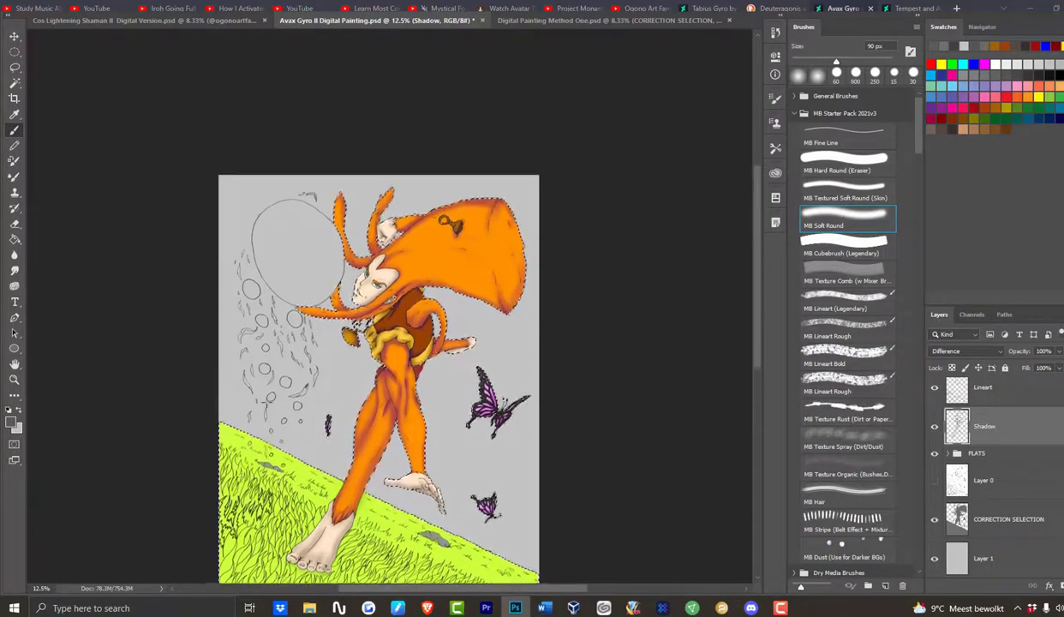
pyautogui.scroll(-5, 347, 407)
pyautogui.scroll(2, 381, 460)
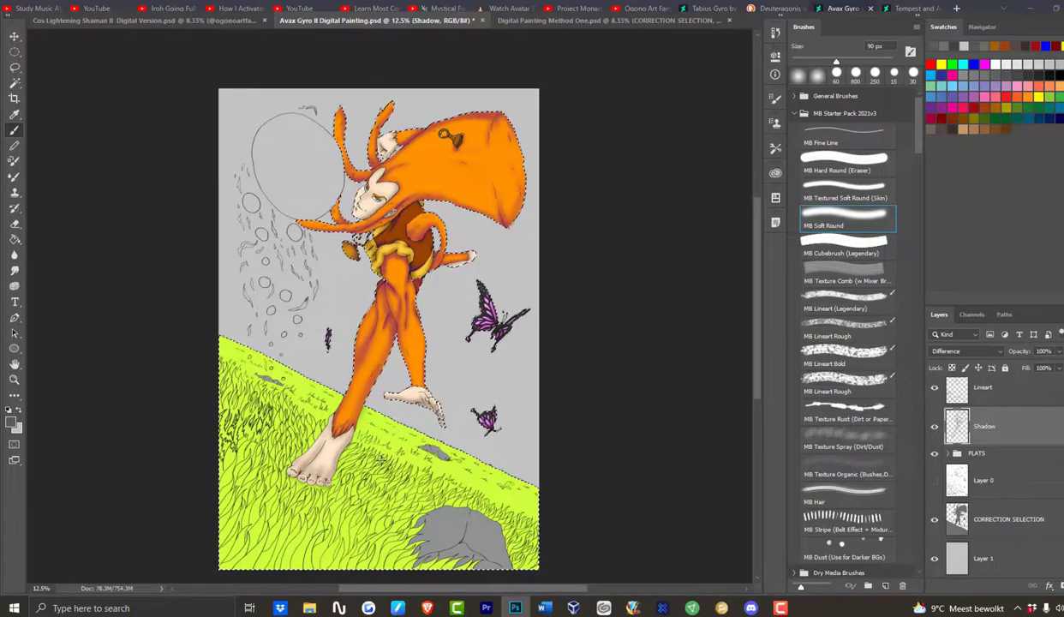
# - Choose a new paint colour and add a new layer named LIGHT
pyautogui.click(17, 428)
pyautogui.moveTo(712, 120); pyautogui.dragTo(687, 100)
pyautogui.click(963, 100)
pyautogui.hotkey('ctrl', 'shift', 'alt', 'n')
pyautogui.doubleClick(974, 439)
pyautogui.press('Escape')
pyautogui.doubleClick(982, 425)
pyautogui.write('LIGHT')
pyautogui.press('Return')
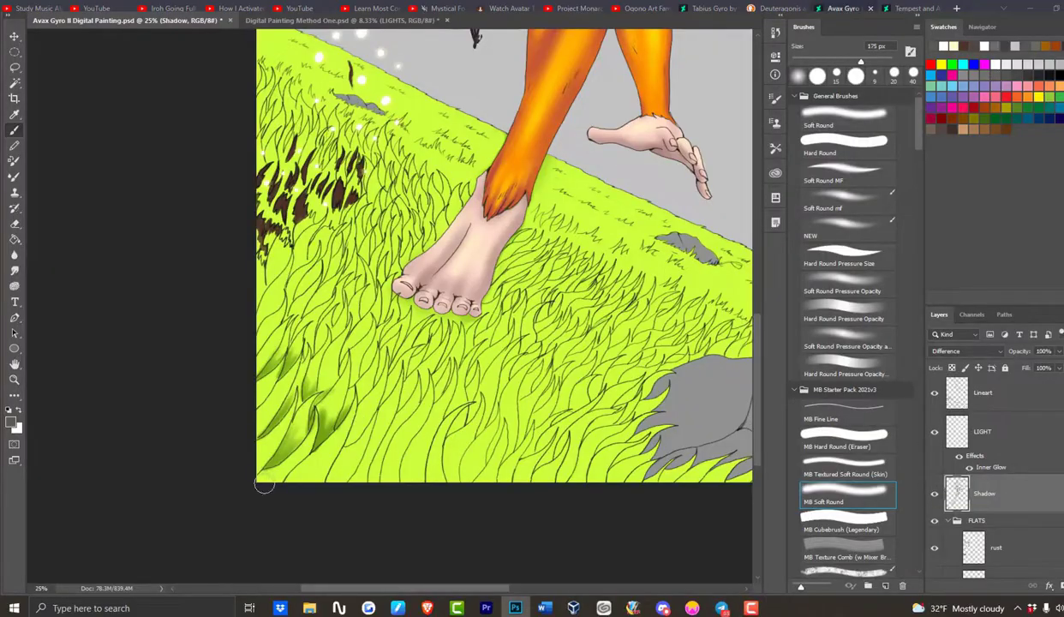
# - Paint shadows between the grass blades in the canvas's lower-left corner on the Shadow layer, reducing the Soft Round brush from 175 to 90 px
pyautogui.moveTo(265, 484)
pyautogui.mouseDown()
pyautogui.moveTo(303, 450)
pyautogui.moveTo(272, 442)
pyautogui.mouseUp()
pyautogui.press('[')
pyautogui.moveTo(329, 478); pyautogui.dragTo(368, 445)
pyautogui.moveTo(358, 487); pyautogui.dragTo(391, 420)
pyautogui.press('[')
pyautogui.press('[')
pyautogui.press('[')
pyautogui.moveTo(404, 476); pyautogui.dragTo(430, 372)
pyautogui.moveTo(403, 398); pyautogui.dragTo(380, 349)
pyautogui.moveTo(351, 374)
pyautogui.mouseDown()
pyautogui.moveTo(369, 339)
pyautogui.moveTo(343, 344)
pyautogui.mouseUp()
pyautogui.moveTo(309, 391)
pyautogui.mouseDown()
pyautogui.moveTo(322, 358)
pyautogui.moveTo(296, 377)
pyautogui.moveTo(283, 309)
pyautogui.moveTo(325, 330)
pyautogui.moveTo(259, 324)
pyautogui.moveTo(291, 291)
pyautogui.moveTo(261, 325)
pyautogui.moveTo(288, 269)
pyautogui.moveTo(315, 249)
pyautogui.moveTo(308, 310)
pyautogui.moveTo(330, 296)
pyautogui.moveTo(332, 206)
pyautogui.mouseUp()
# - Shade the grass along the canvas's bottom edge and around the base of the large rock
pyautogui.moveTo(348, 416)
pyautogui.mouseDown()
pyautogui.moveTo(357, 378)
pyautogui.moveTo(344, 427)
pyautogui.moveTo(261, 527)
pyautogui.mouseUp()
pyautogui.moveTo(411, 463)
pyautogui.mouseDown()
pyautogui.moveTo(422, 420)
pyautogui.moveTo(455, 386)
pyautogui.moveTo(467, 403)
pyautogui.moveTo(518, 420)
pyautogui.moveTo(555, 408)
pyautogui.moveTo(527, 456)
pyautogui.mouseUp()
pyautogui.scroll(-1, 481, 574)
pyautogui.moveTo(481, 590); pyautogui.dragTo(508, 590)
pyautogui.moveTo(437, 398)
pyautogui.mouseDown()
pyautogui.moveTo(423, 446)
pyautogui.moveTo(373, 449)
pyautogui.mouseUp()
pyautogui.moveTo(446, 420)
pyautogui.mouseDown()
pyautogui.moveTo(487, 360)
pyautogui.moveTo(537, 388)
pyautogui.moveTo(533, 416)
pyautogui.moveTo(660, 411)
pyautogui.moveTo(549, 440)
pyautogui.mouseUp()
pyautogui.moveTo(493, 589); pyautogui.dragTo(544, 589)
pyautogui.moveTo(576, 419)
pyautogui.mouseDown()
pyautogui.moveTo(565, 401)
pyautogui.moveTo(600, 385)
pyautogui.moveTo(599, 376)
pyautogui.moveTo(562, 345)
pyautogui.moveTo(586, 364)
pyautogui.moveTo(598, 360)
pyautogui.mouseUp()
pyautogui.moveTo(442, 589); pyautogui.dragTo(379, 591)
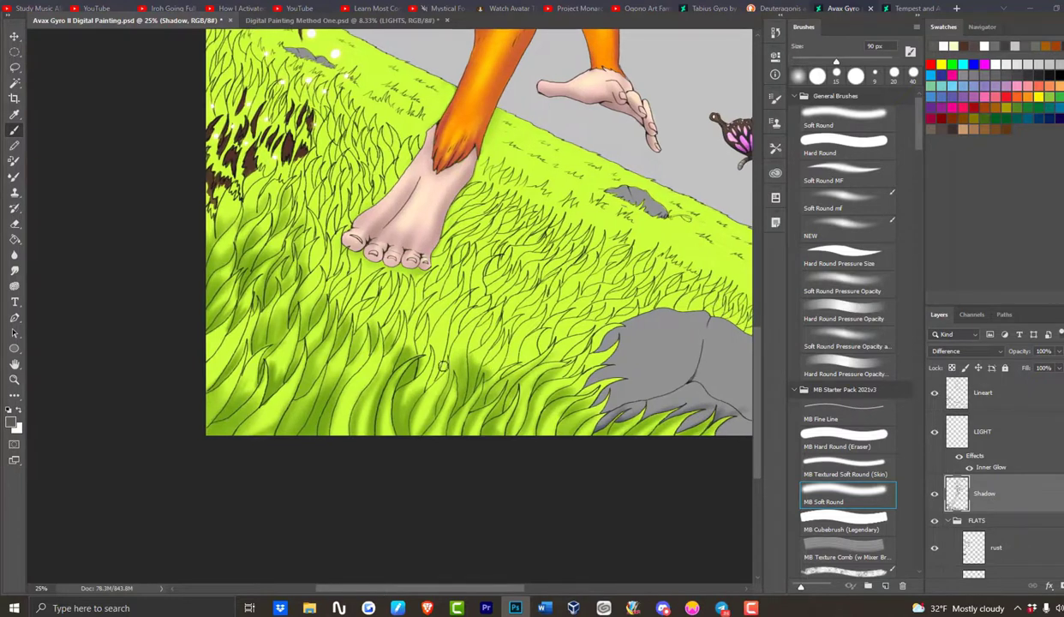
# - Reduce the brush to 80 px and shade the grass blades beside and below the planted foot's toes
pyautogui.press('[')
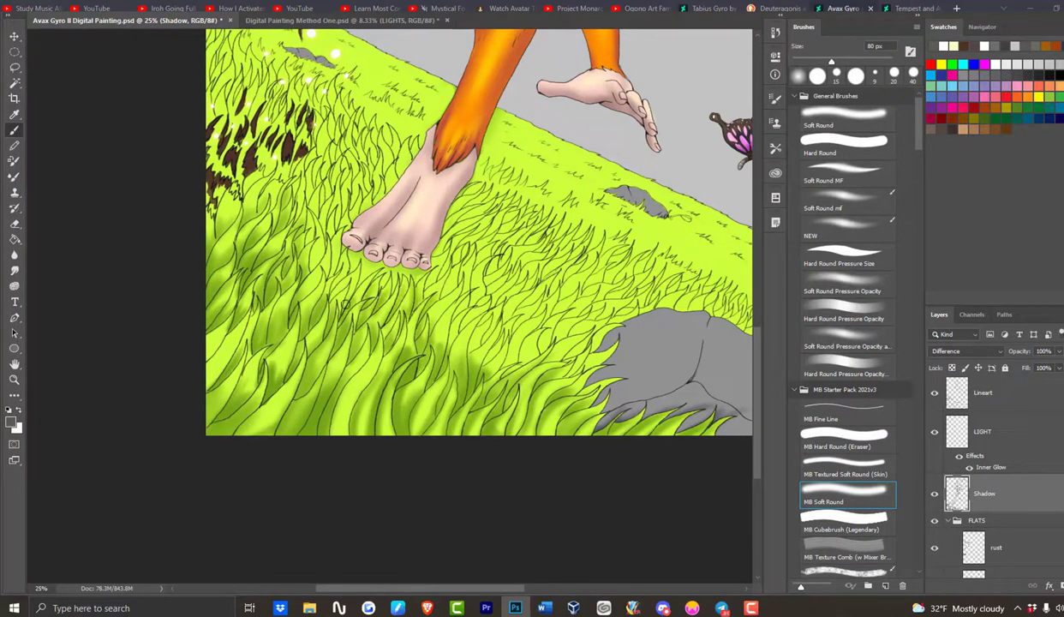
pyautogui.moveTo(331, 260); pyautogui.dragTo(322, 291)
pyautogui.moveTo(329, 244); pyautogui.dragTo(290, 317)
pyautogui.moveTo(282, 314)
pyautogui.mouseDown()
pyautogui.moveTo(262, 346)
pyautogui.moveTo(240, 349)
pyautogui.mouseUp()
pyautogui.moveTo(291, 287); pyautogui.dragTo(312, 239)
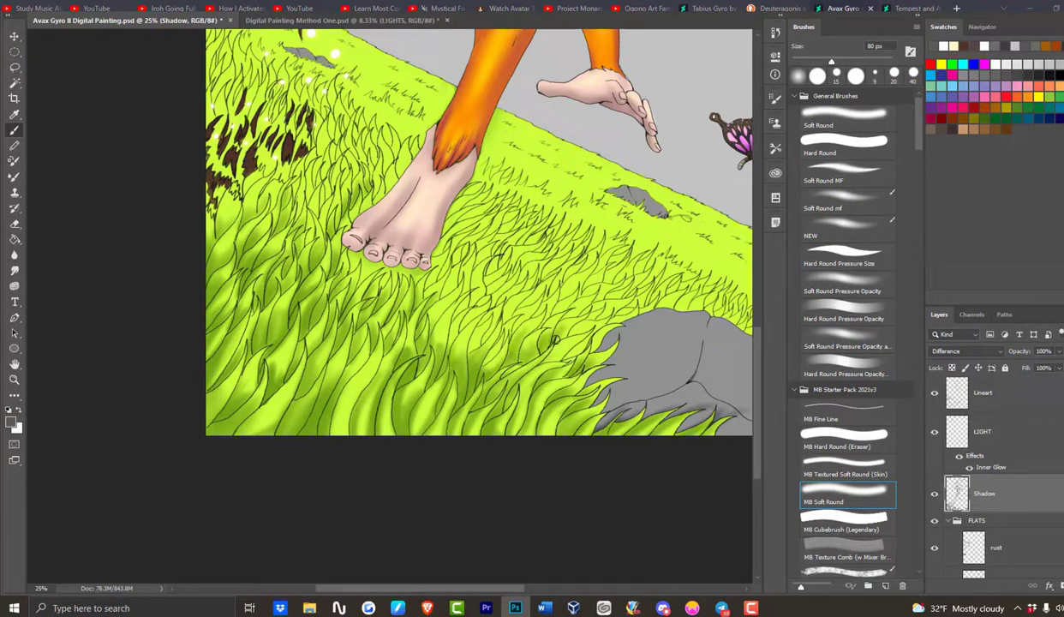
# - Shade the grass blades between the planted foot and the large rock
pyautogui.moveTo(569, 342)
pyautogui.mouseDown()
pyautogui.moveTo(580, 372)
pyautogui.moveTo(427, 336)
pyautogui.moveTo(428, 281)
pyautogui.moveTo(470, 244)
pyautogui.moveTo(488, 304)
pyautogui.moveTo(503, 253)
pyautogui.mouseUp()
pyautogui.moveTo(280, 335)
pyautogui.mouseDown()
pyautogui.moveTo(232, 381)
pyautogui.moveTo(223, 292)
pyautogui.moveTo(330, 433)
pyautogui.moveTo(463, 273)
pyautogui.moveTo(475, 342)
pyautogui.moveTo(531, 296)
pyautogui.moveTo(610, 291)
pyautogui.moveTo(628, 306)
pyautogui.mouseUp()
pyautogui.moveTo(211, 224)
pyautogui.mouseDown()
pyautogui.moveTo(251, 191)
pyautogui.moveTo(207, 236)
pyautogui.mouseUp()
pyautogui.moveTo(328, 239)
pyautogui.mouseDown()
pyautogui.moveTo(353, 197)
pyautogui.moveTo(414, 150)
pyautogui.moveTo(331, 228)
pyautogui.mouseUp()
# - Shade the grass around the dark brown patches and up the slope behind the planted foot
pyautogui.scroll(3, 331, 230)
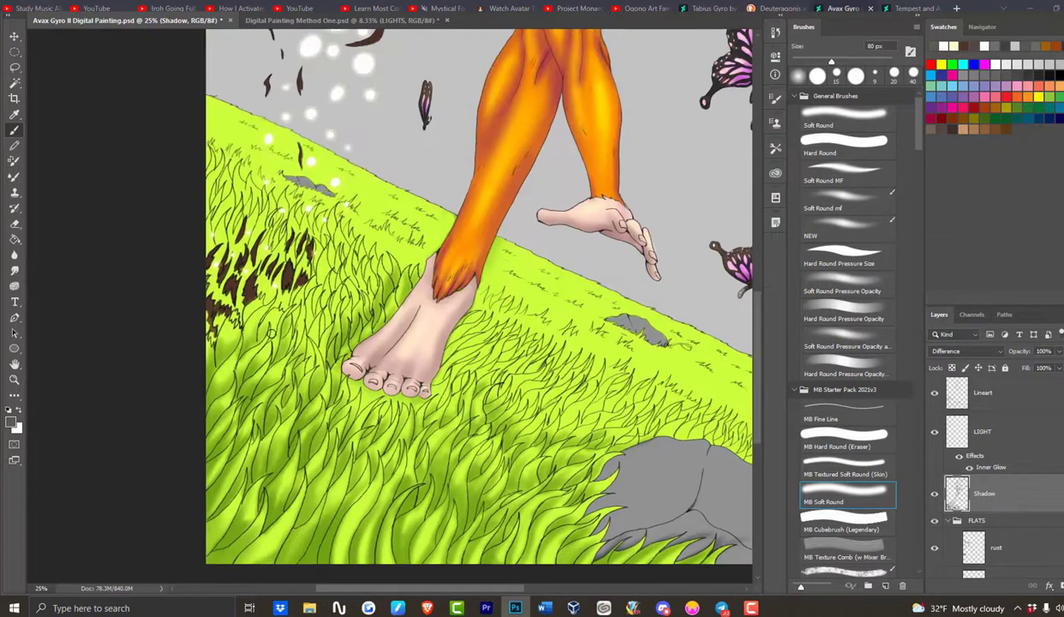
pyautogui.moveTo(257, 330)
pyautogui.mouseDown()
pyautogui.moveTo(347, 296)
pyautogui.moveTo(363, 254)
pyautogui.mouseUp()
pyautogui.moveTo(241, 308)
pyautogui.mouseDown()
pyautogui.moveTo(336, 224)
pyautogui.moveTo(296, 232)
pyautogui.moveTo(244, 184)
pyautogui.moveTo(214, 184)
pyautogui.moveTo(293, 278)
pyautogui.moveTo(219, 227)
pyautogui.moveTo(210, 184)
pyautogui.moveTo(219, 177)
pyautogui.moveTo(269, 296)
pyautogui.mouseUp()
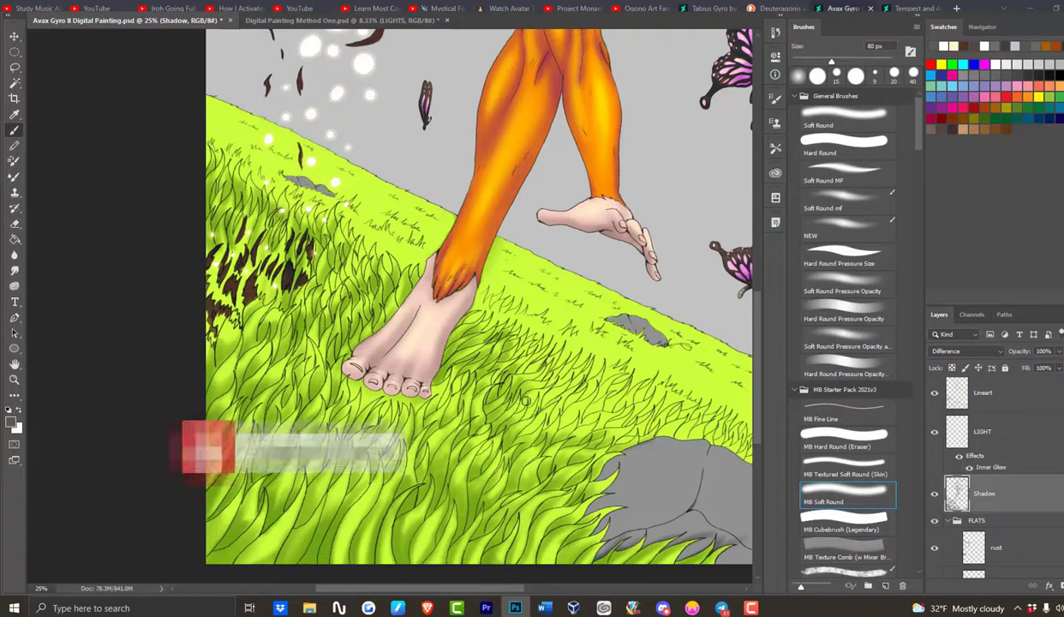
pyautogui.moveTo(433, 584); pyautogui.dragTo(484, 584)
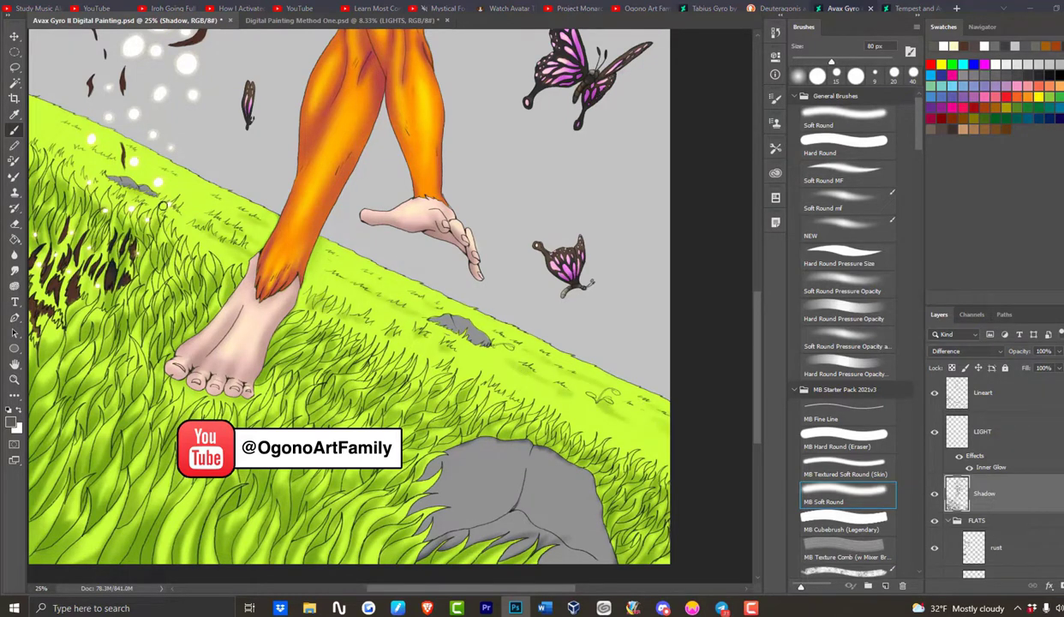
# - Touch up the grass shadow directly beneath the planted foot's toes with the 80 px Soft Round brush
pyautogui.press('e')
pyautogui.click(52, 3)
pyautogui.click(51, 4)
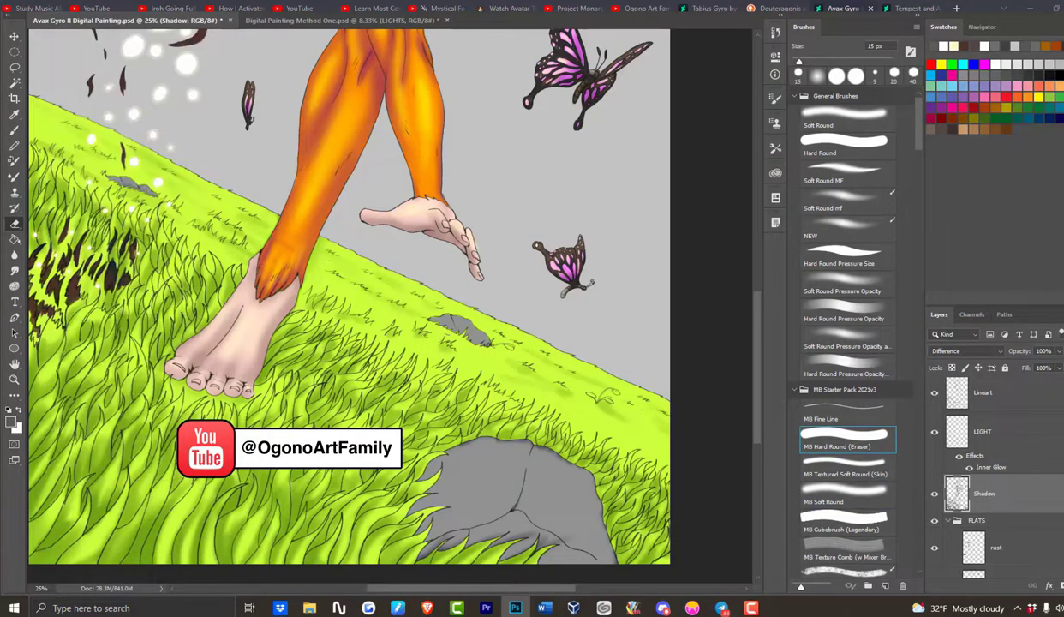
pyautogui.click(51, 4)
pyautogui.click(47, 5)
pyautogui.click(48, 5)
pyautogui.press('b')
pyautogui.moveTo(179, 395)
pyautogui.mouseDown()
pyautogui.moveTo(196, 385)
pyautogui.moveTo(179, 384)
pyautogui.mouseUp()
pyautogui.moveTo(198, 390); pyautogui.dragTo(238, 398)
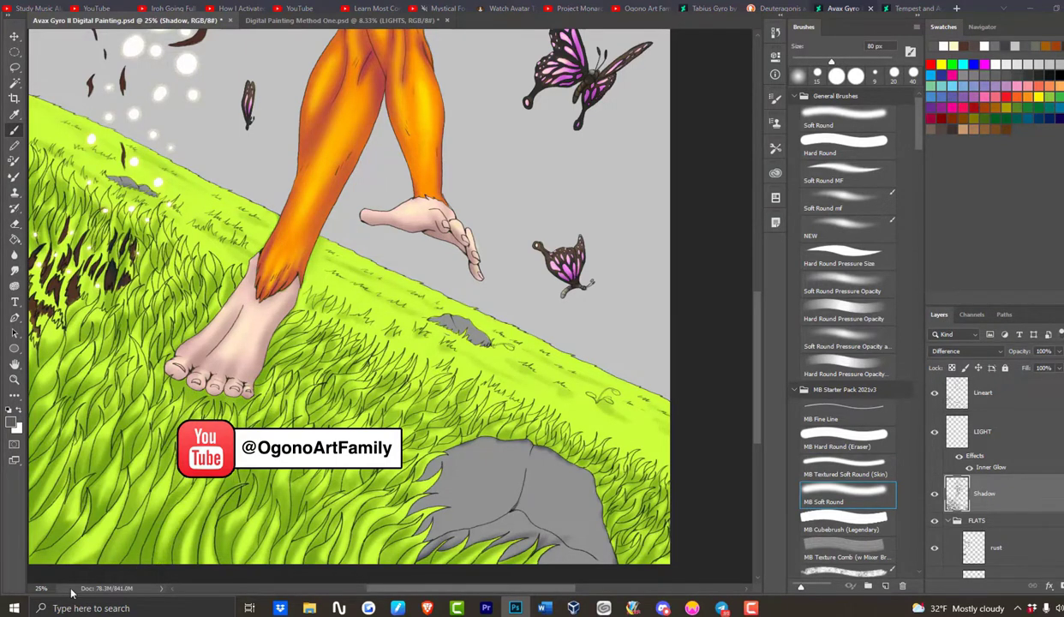
# - Paint white highlights on the LIGHT layer over the grass blades in front of and beyond the large rock
pyautogui.click(1024, 433)
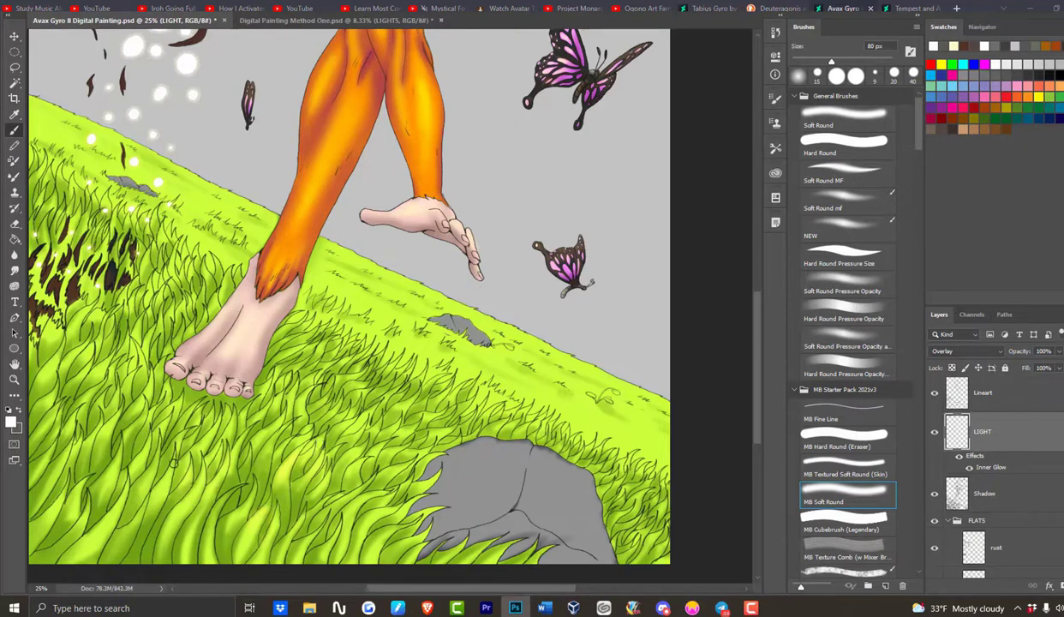
pyautogui.moveTo(377, 488); pyautogui.dragTo(337, 509)
pyautogui.moveTo(402, 465); pyautogui.dragTo(376, 481)
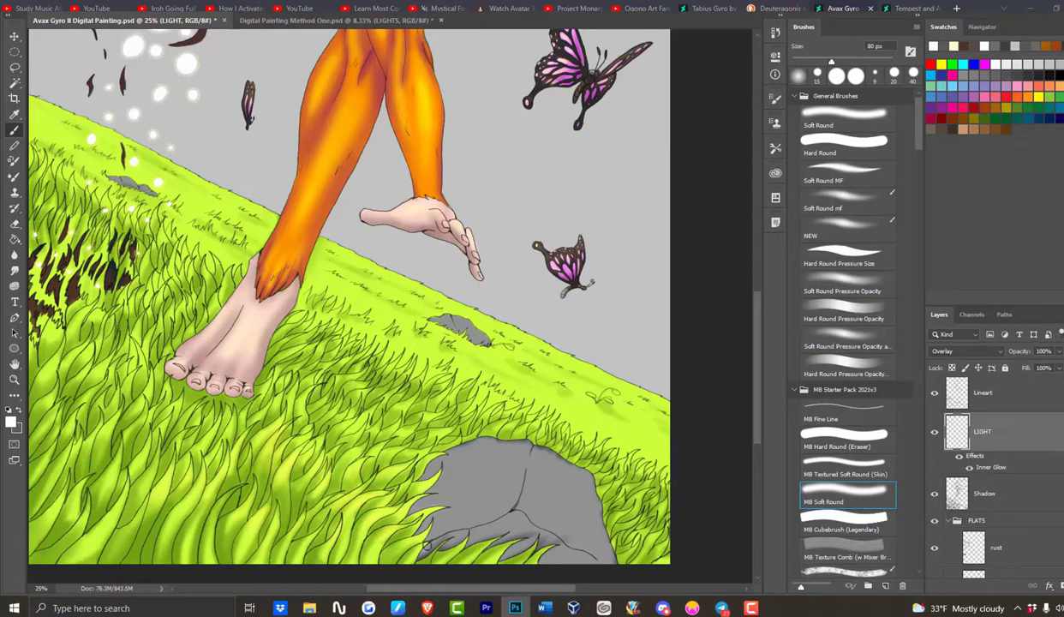
pyautogui.moveTo(655, 529); pyautogui.dragTo(643, 545)
pyautogui.moveTo(630, 505); pyautogui.dragTo(606, 517)
pyautogui.moveTo(626, 469)
pyautogui.mouseDown()
pyautogui.moveTo(603, 478)
pyautogui.moveTo(587, 467)
pyautogui.mouseUp()
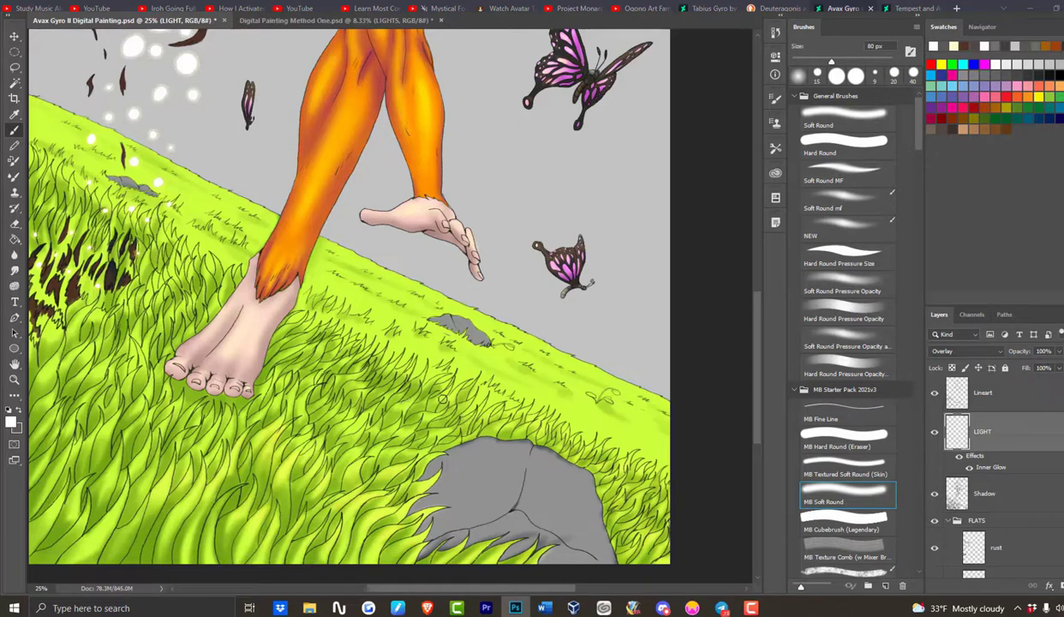
# - Add white highlights to the grass blades around the planted foot and up towards the large rock
pyautogui.moveTo(352, 453); pyautogui.dragTo(337, 468)
pyautogui.moveTo(434, 416); pyautogui.dragTo(421, 426)
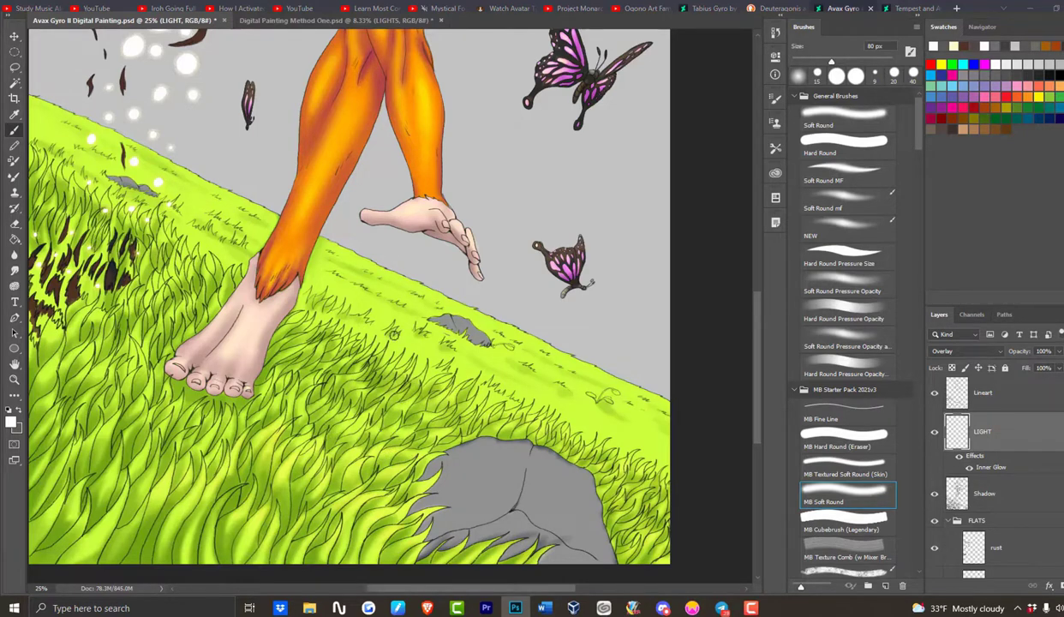
pyautogui.moveTo(260, 390); pyautogui.dragTo(435, 372)
pyautogui.moveTo(365, 351); pyautogui.dragTo(346, 368)
pyautogui.moveTo(291, 316)
pyautogui.mouseDown()
pyautogui.moveTo(277, 338)
pyautogui.moveTo(290, 377)
pyautogui.mouseUp()
pyautogui.moveTo(504, 421); pyautogui.dragTo(487, 433)
# - Highlight the grass blades in the canvas's lower-left area below the planted foot
pyautogui.click(751, 608)
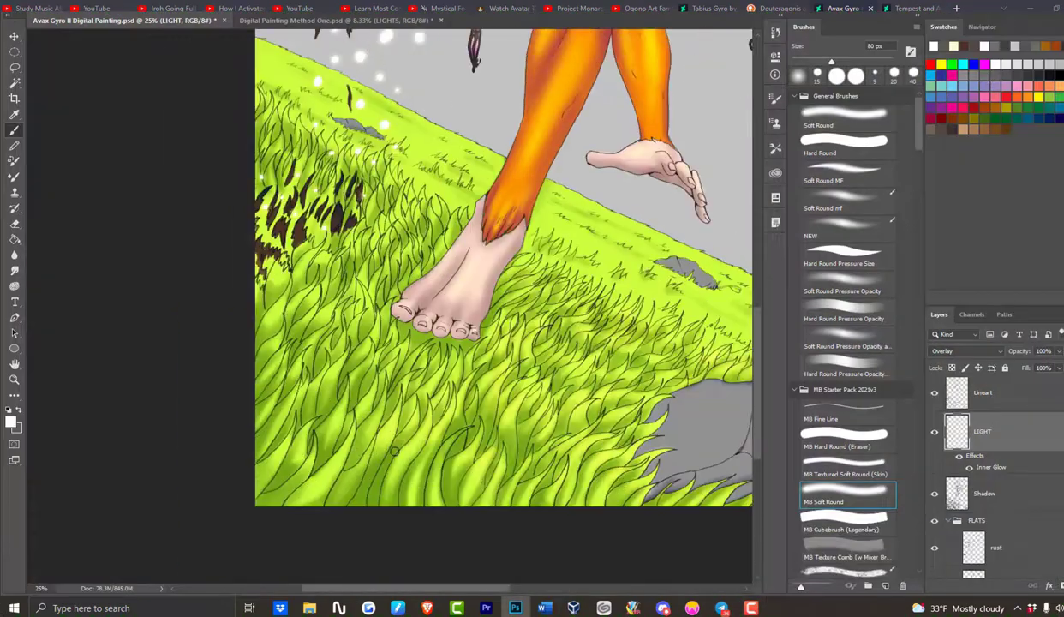
pyautogui.moveTo(329, 435)
pyautogui.mouseDown()
pyautogui.moveTo(353, 386)
pyautogui.moveTo(393, 357)
pyautogui.mouseUp()
pyautogui.moveTo(319, 407)
pyautogui.mouseDown()
pyautogui.moveTo(339, 370)
pyautogui.moveTo(291, 462)
pyautogui.moveTo(266, 343)
pyautogui.moveTo(312, 338)
pyautogui.mouseUp()
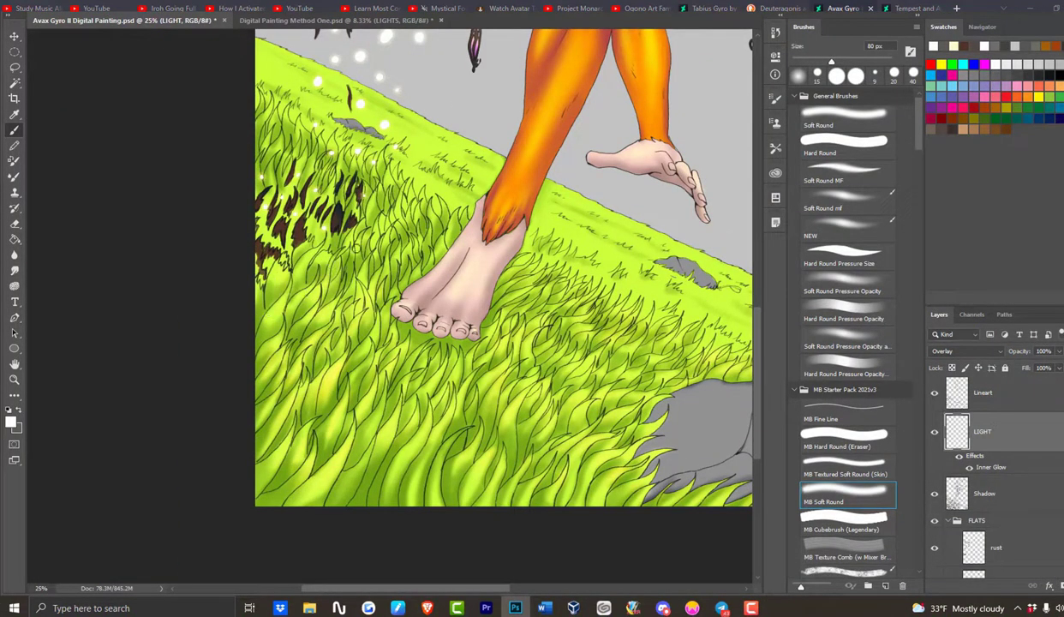
pyautogui.scroll(2, 734, 302)
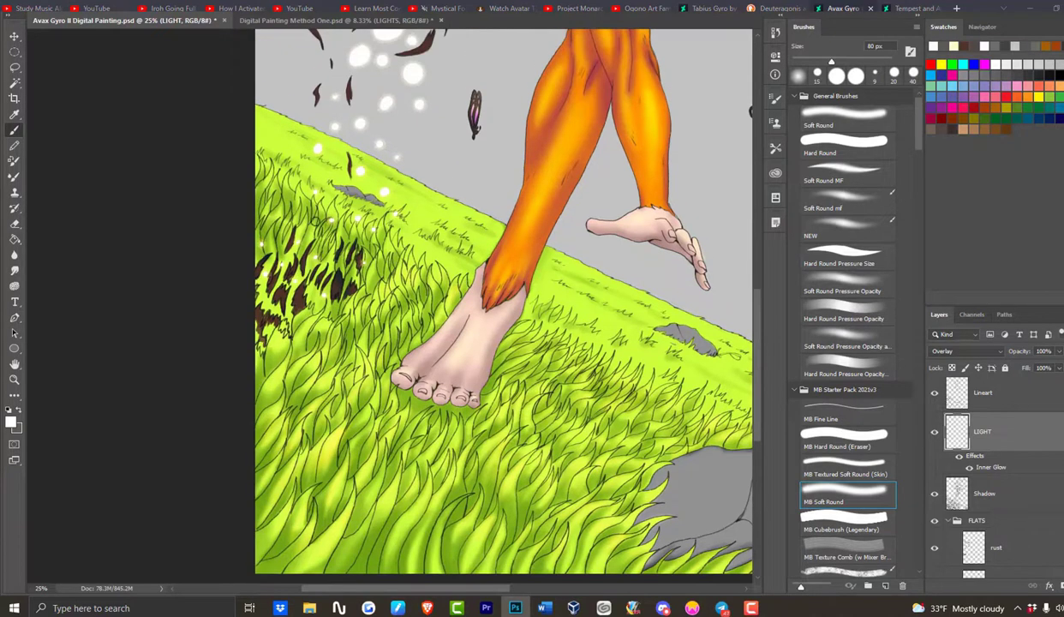
pyautogui.click(751, 607)
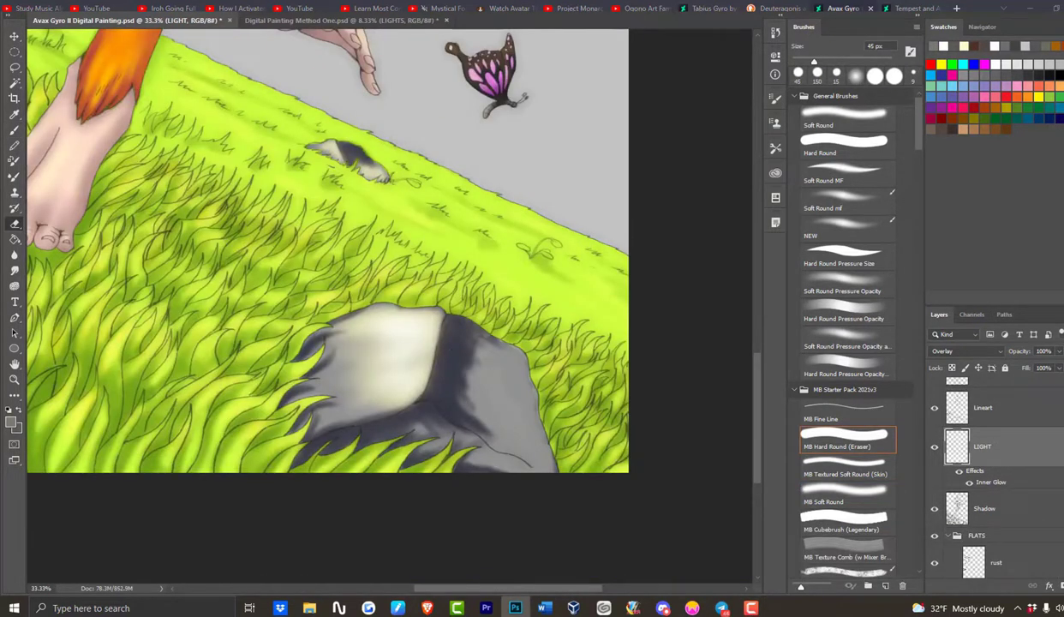
# - Try a shadow stroke along the dark face of the large rock on the Shadow layer
pyautogui.click(1012, 519)
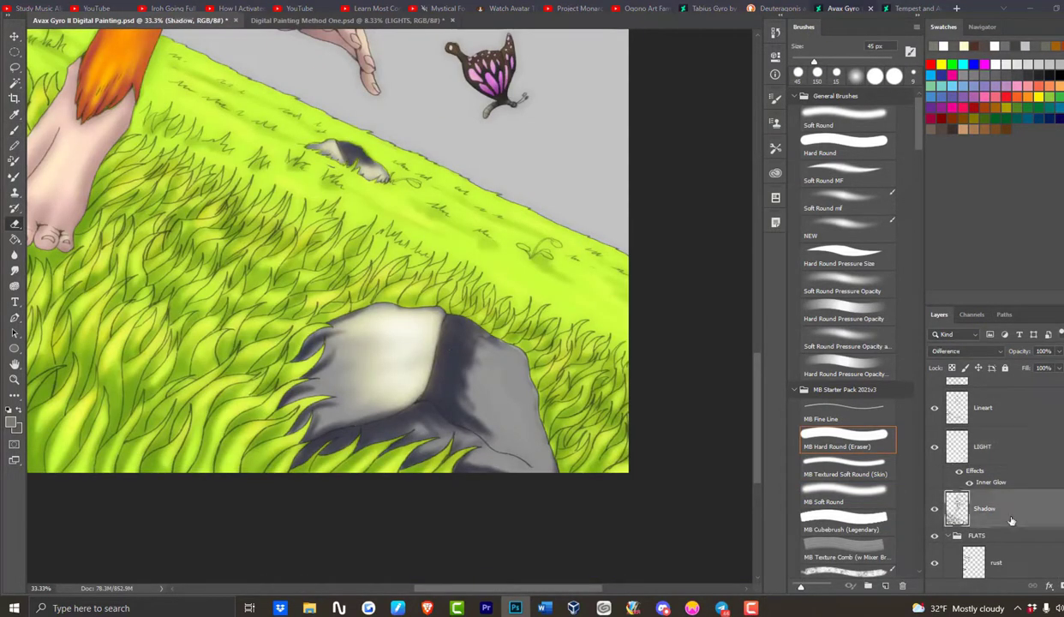
pyautogui.press('b')
pyautogui.moveTo(456, 389)
pyautogui.mouseDown()
pyautogui.moveTo(467, 407)
pyautogui.moveTo(453, 340)
pyautogui.moveTo(447, 398)
pyautogui.mouseUp()
pyautogui.hotkey('ctrl', 'z')
pyautogui.hotkey('ctrl', 'z')
pyautogui.hotkey('ctrl', 'z')
pyautogui.hotkey('ctrl', 'z')
# - Examine the shading across the whole artwork by hiding and showing individual layers
pyautogui.press('z')
pyautogui.keyDown('alt'); pyautogui.click(202, 271); pyautogui.keyUp('alt')
pyautogui.keyDown('alt'); pyautogui.click(163, 277); pyautogui.keyUp('alt')
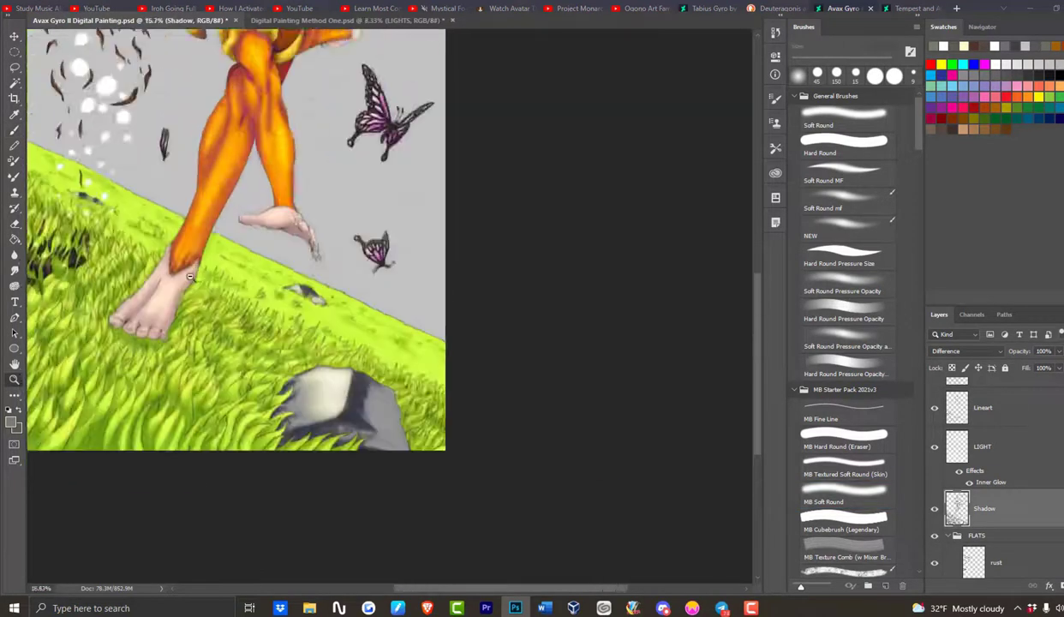
pyautogui.keyDown('alt'); pyautogui.click(163, 277); pyautogui.keyUp('alt')
pyautogui.scroll(-3, 935, 476)
pyautogui.click(82, 7)
pyautogui.moveTo(116, 14)
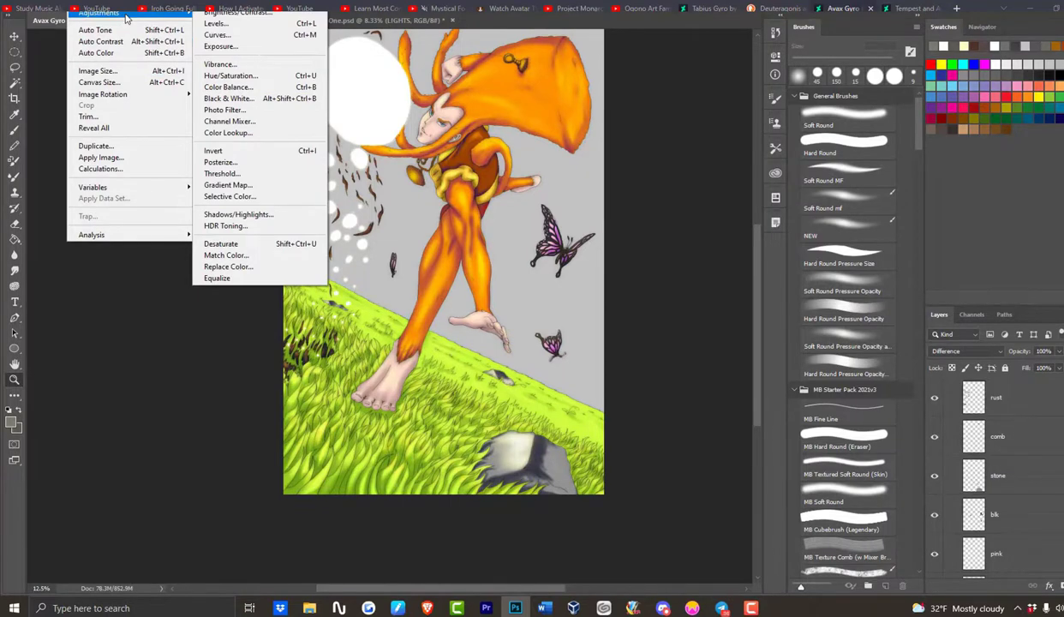
pyautogui.click(231, 75)
pyautogui.scroll(3, 936, 477)
pyautogui.click(936, 480)
pyautogui.click(936, 480)
pyautogui.scroll(-4, 936, 463)
pyautogui.click(936, 435)
# - Try a Hue/Saturation adjustment on the Shadow layer
pyautogui.click(998, 431)
pyautogui.click(81, 7)
pyautogui.click(229, 75)
pyautogui.moveTo(815, 216); pyautogui.dragTo(811, 183)
pyautogui.moveTo(811, 152)
pyautogui.mouseDown()
pyautogui.moveTo(776, 158)
pyautogui.moveTo(810, 154)
pyautogui.mouseUp()
pyautogui.click(946, 112)
# - Try altering the shadow colours with an adjustment layer
pyautogui.rightClick(979, 437)
pyautogui.click(1062, 586)
pyautogui.click(1058, 565)
pyautogui.moveTo(692, 131); pyautogui.dragTo(705, 132)
pyautogui.hotkey('ctrl', 'z')
pyautogui.hotkey('ctrl', 'z')
pyautogui.scroll(2, 981, 446)
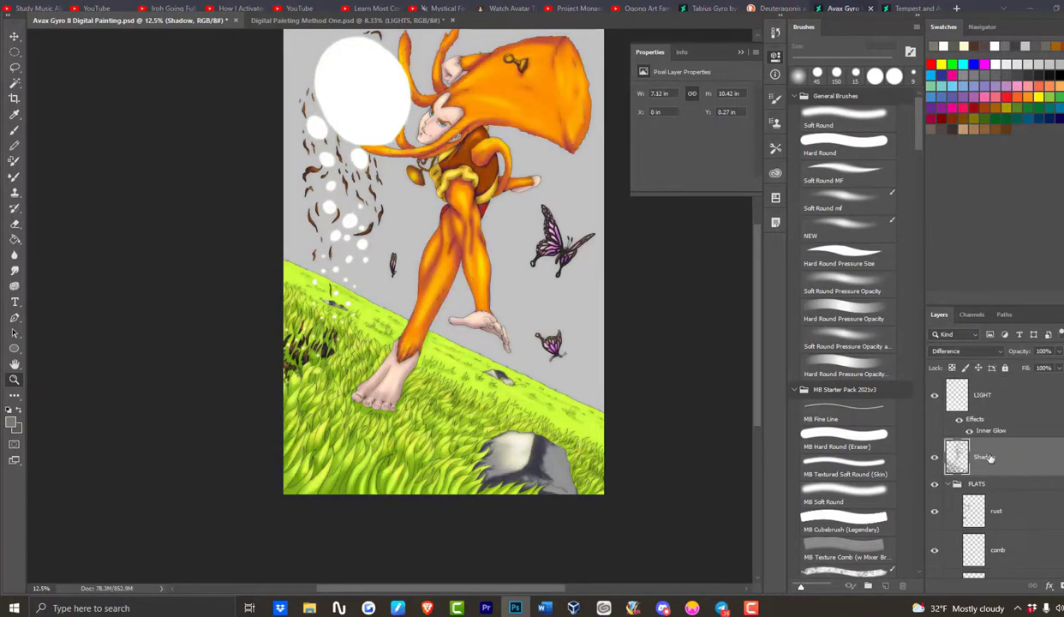
# - Try softening the large rock's shadow by erasing with an enlarged Soft Round brush
pyautogui.click(17, 226)
pyautogui.press('z')
pyautogui.click(597, 496)
pyautogui.click(597, 496)
pyautogui.click(597, 495)
pyautogui.click(934, 460)
pyautogui.press('e')
pyautogui.click(868, 119)
pyautogui.press(']')
pyautogui.press(']')
pyautogui.press(']')
pyautogui.press(']')
pyautogui.moveTo(463, 404)
pyautogui.mouseDown()
pyautogui.moveTo(444, 450)
pyautogui.moveTo(411, 429)
pyautogui.moveTo(476, 461)
pyautogui.moveTo(446, 397)
pyautogui.moveTo(449, 351)
pyautogui.moveTo(455, 467)
pyautogui.mouseUp()
pyautogui.click(56, 3)
pyautogui.click(79, 5)
# - Paint a soft shadow at the base of the large rock's pale face on the Shadow layer
pyautogui.click(16, 134)
pyautogui.press('[')
pyautogui.press('[')
pyautogui.press('[')
pyautogui.press('[')
pyautogui.press('[')
pyautogui.press('[')
pyautogui.press('[')
pyautogui.press(']')
pyautogui.press(']')
pyautogui.press(']')
pyautogui.press(']')
pyautogui.press(']')
pyautogui.press(']')
pyautogui.press('[')
pyautogui.press('[')
pyautogui.press('[')
pyautogui.moveTo(395, 401)
pyautogui.mouseDown()
pyautogui.moveTo(355, 426)
pyautogui.moveTo(399, 419)
pyautogui.mouseUp()
# - Paint soft white highlights on the LIGHT layer over the large rock's grey outer face with the 150 px MB Soft Round brush
pyautogui.click(935, 396)
pyautogui.click(935, 396)
pyautogui.click(983, 395)
pyautogui.press('e')
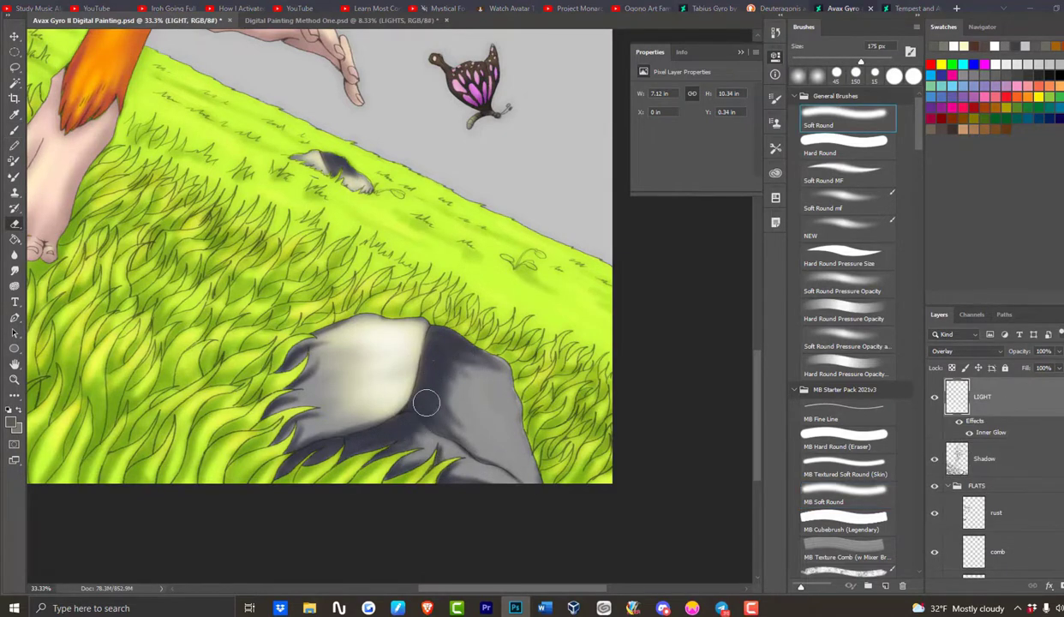
pyautogui.click(14, 129)
pyautogui.click(11, 422)
pyautogui.click(692, 108)
pyautogui.click(976, 100)
pyautogui.press(']')
pyautogui.press(']')
pyautogui.press(']')
pyautogui.press(']')
pyautogui.press(']')
pyautogui.moveTo(521, 463)
pyautogui.mouseDown()
pyautogui.moveTo(503, 416)
pyautogui.moveTo(508, 429)
pyautogui.moveTo(421, 382)
pyautogui.mouseUp()
pyautogui.moveTo(508, 427); pyautogui.dragTo(523, 485)
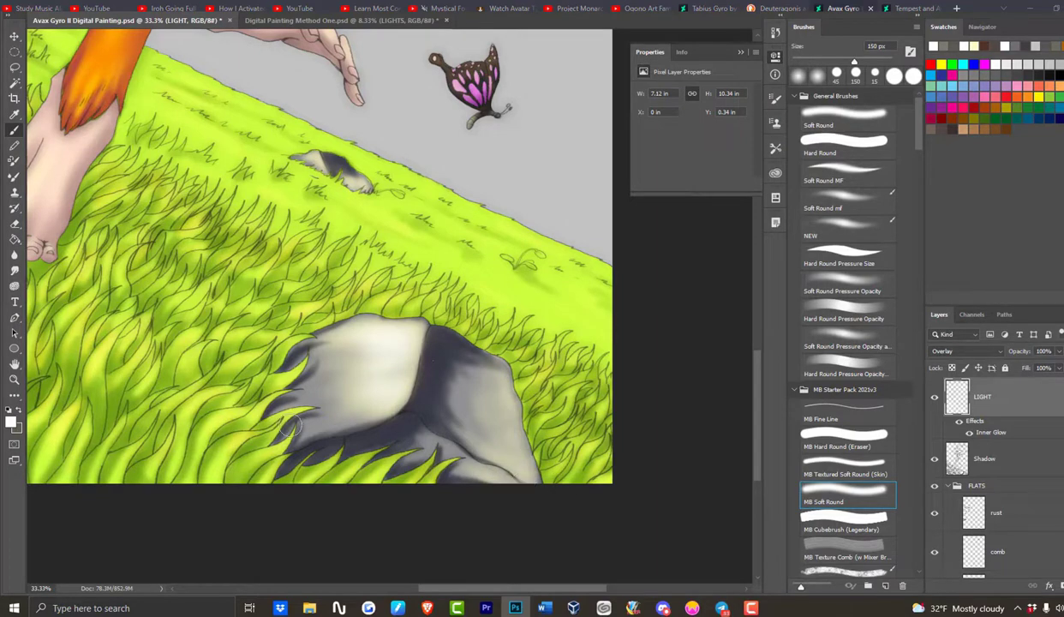
# - Try brushing white over the dark face of the large rock on the Shadow layer
pyautogui.click(948, 445)
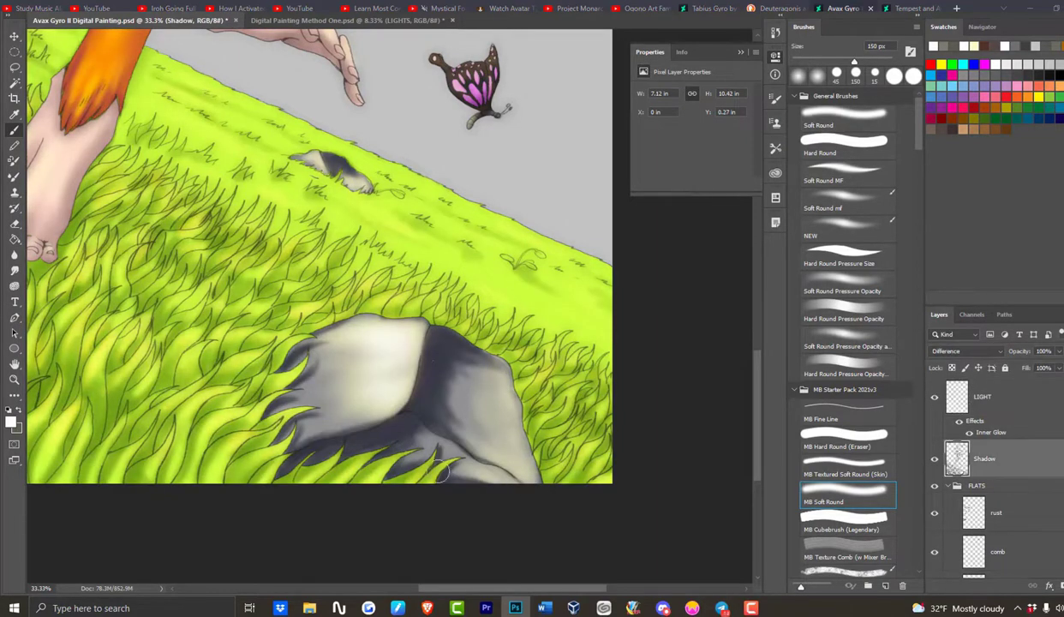
pyautogui.click(54, 2)
pyautogui.click(65, 3)
pyautogui.moveTo(449, 406)
pyautogui.mouseDown()
pyautogui.moveTo(468, 422)
pyautogui.moveTo(465, 366)
pyautogui.mouseUp()
pyautogui.click(15, 224)
pyautogui.click(54, 1)
pyautogui.click(65, 3)
pyautogui.click(54, 2)
pyautogui.click(65, 3)
pyautogui.click(935, 459)
pyautogui.click(935, 458)
# - Switch to the Soft Round mf brush for reworking the large rock's shadow
pyautogui.click(15, 379)
pyautogui.keyDown('alt'); pyautogui.click(453, 291); pyautogui.keyUp('alt')
pyautogui.click(453, 291)
pyautogui.scroll(-2, 625, 380)
pyautogui.scroll(-3, 855, 452)
pyautogui.scroll(2, 853, 411)
pyautogui.click(847, 182)
# - Try a white Soft Round mf stroke over the large rock's shadowed edge
pyautogui.moveTo(511, 463); pyautogui.dragTo(512, 435)
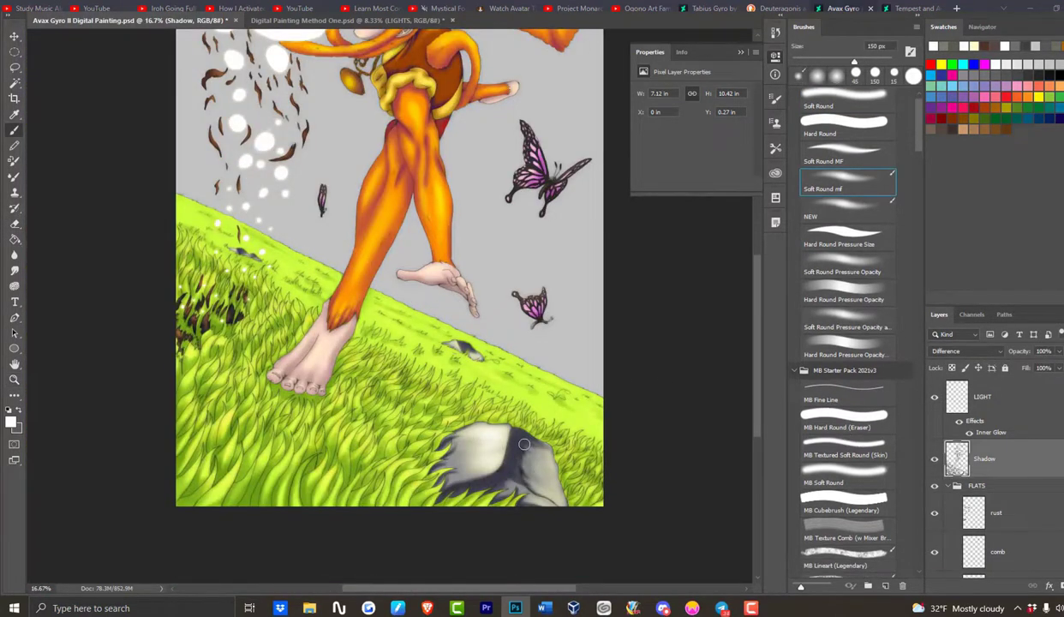
pyautogui.click(54, 2)
pyautogui.click(65, 3)
# - Shade the large rock's dark face and lower edge on the Shadow layer with the enlarged Soft Round mf brush in grey
pyautogui.click(18, 412)
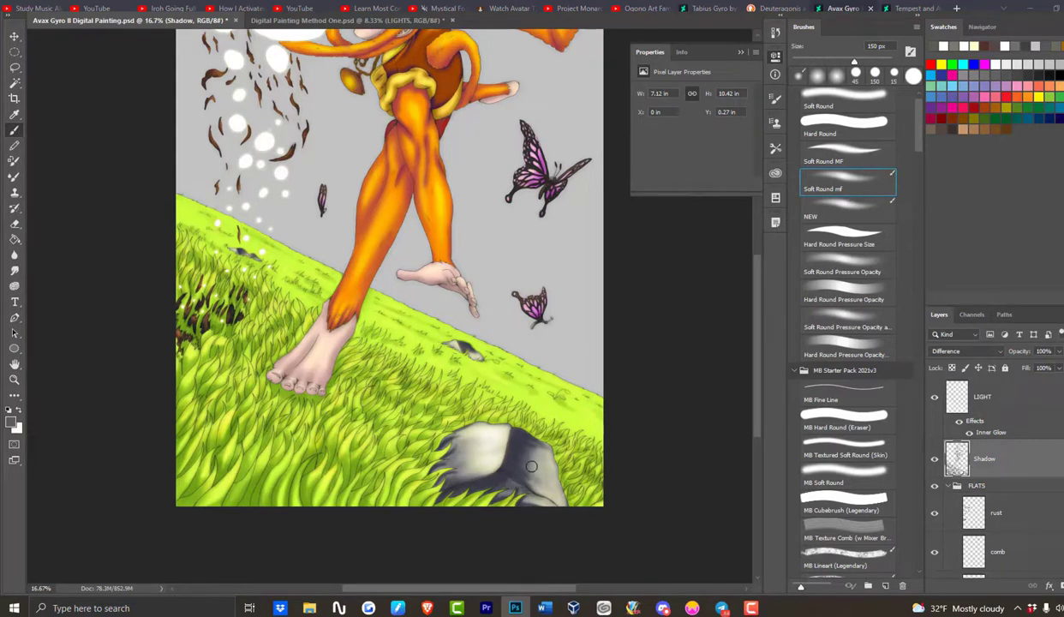
pyautogui.press(']')
pyautogui.press(']')
pyautogui.press(']')
pyautogui.press(']')
pyautogui.moveTo(511, 470)
pyautogui.mouseDown()
pyautogui.moveTo(563, 505)
pyautogui.moveTo(557, 484)
pyautogui.mouseUp()
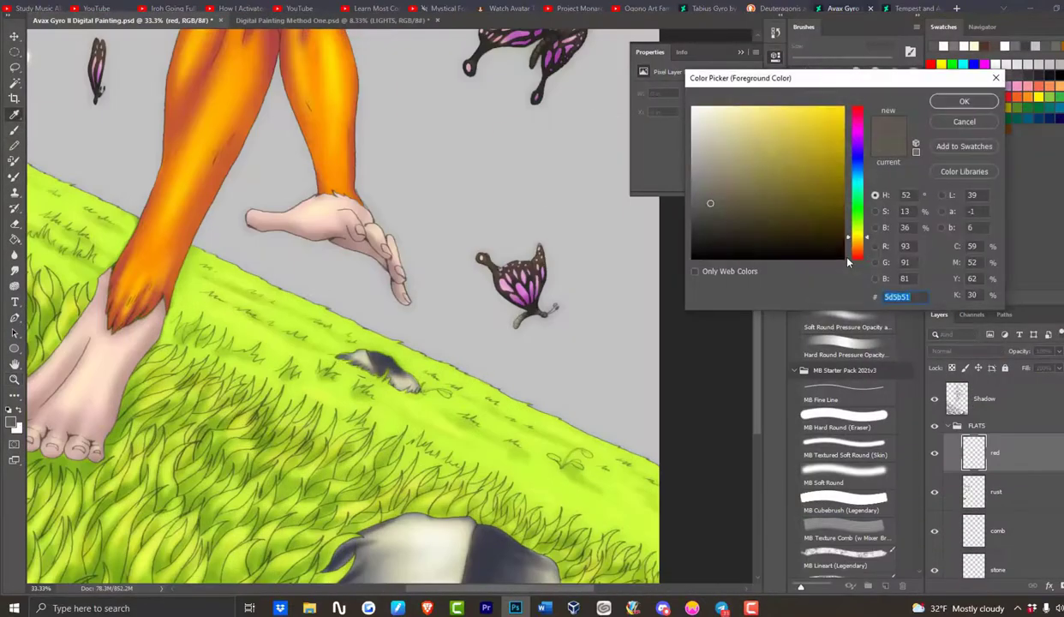
# - Set the foreground colour to a bright orange
pyautogui.moveTo(848, 262); pyautogui.dragTo(848, 258)
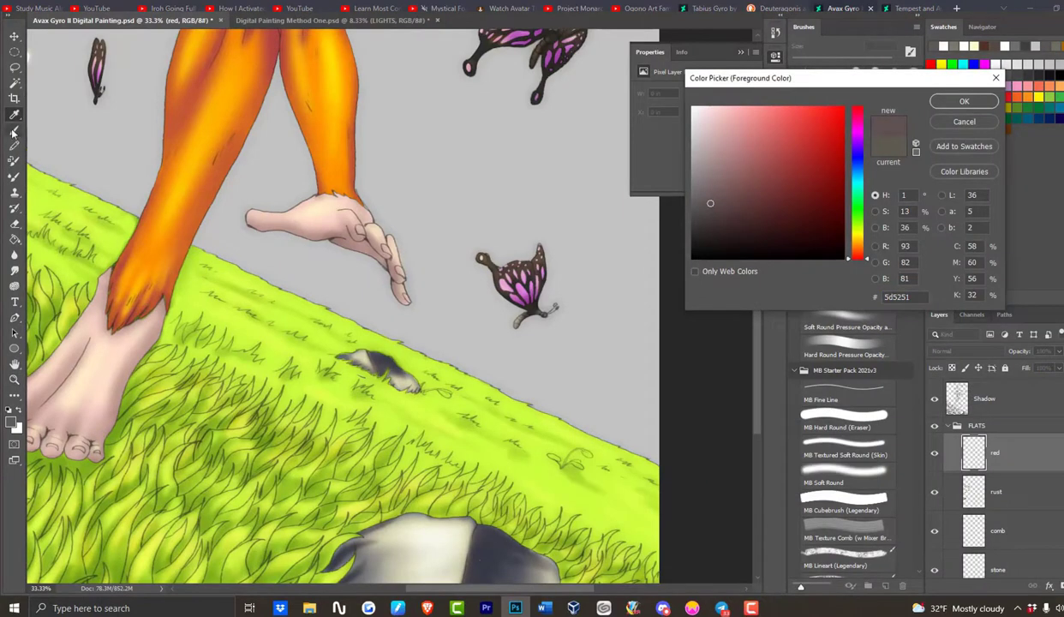
pyautogui.click(858, 243)
pyautogui.click(858, 118)
pyautogui.click(784, 165)
pyautogui.click(857, 243)
pyautogui.click(827, 169)
pyautogui.click(833, 110)
pyautogui.click(964, 101)
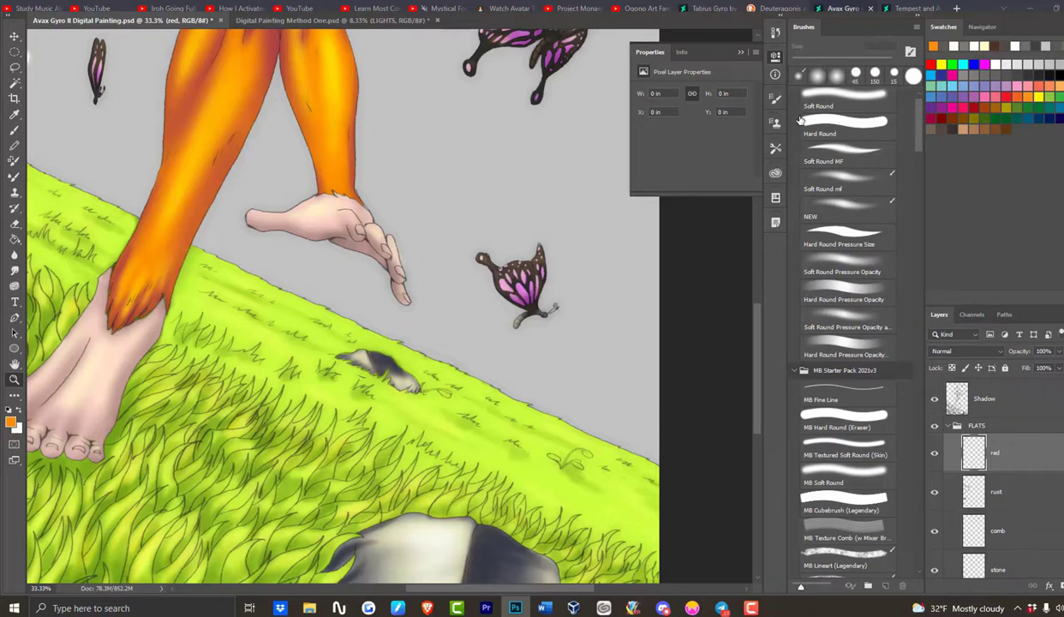
# - Dab dark red flowers onto the distant grass around the small rock on the red layer with the 25 px Soft Round mf brush
pyautogui.click(844, 182)
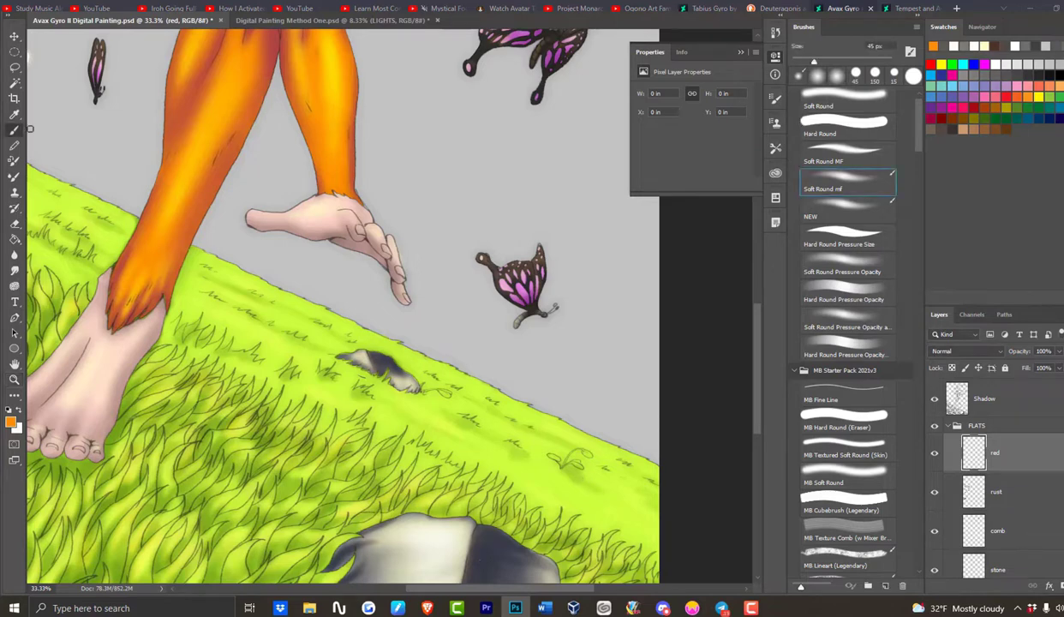
pyautogui.click(975, 108)
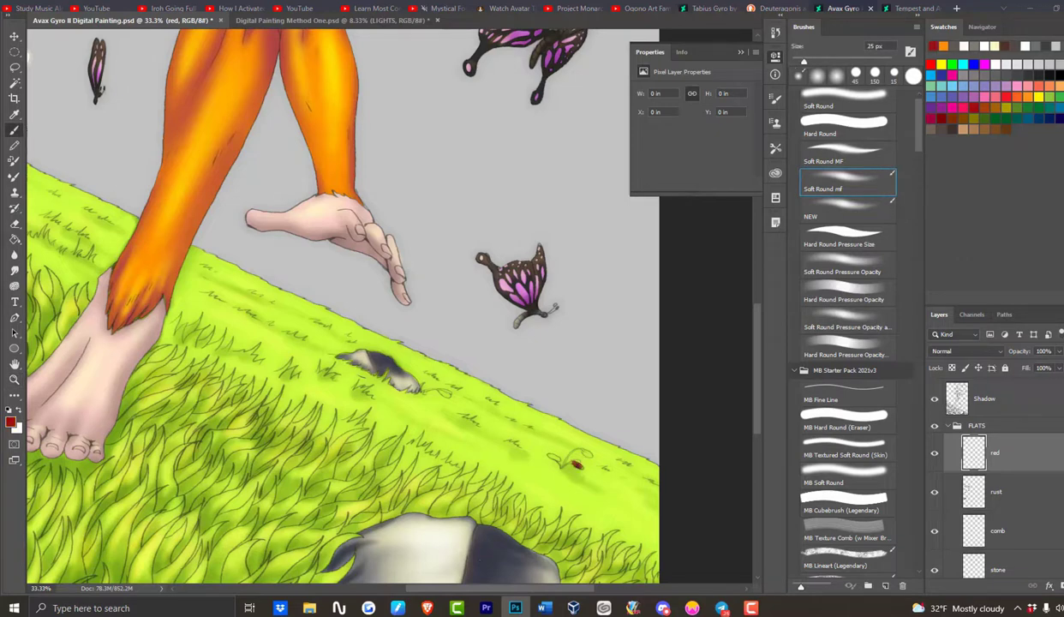
pyautogui.click(576, 464)
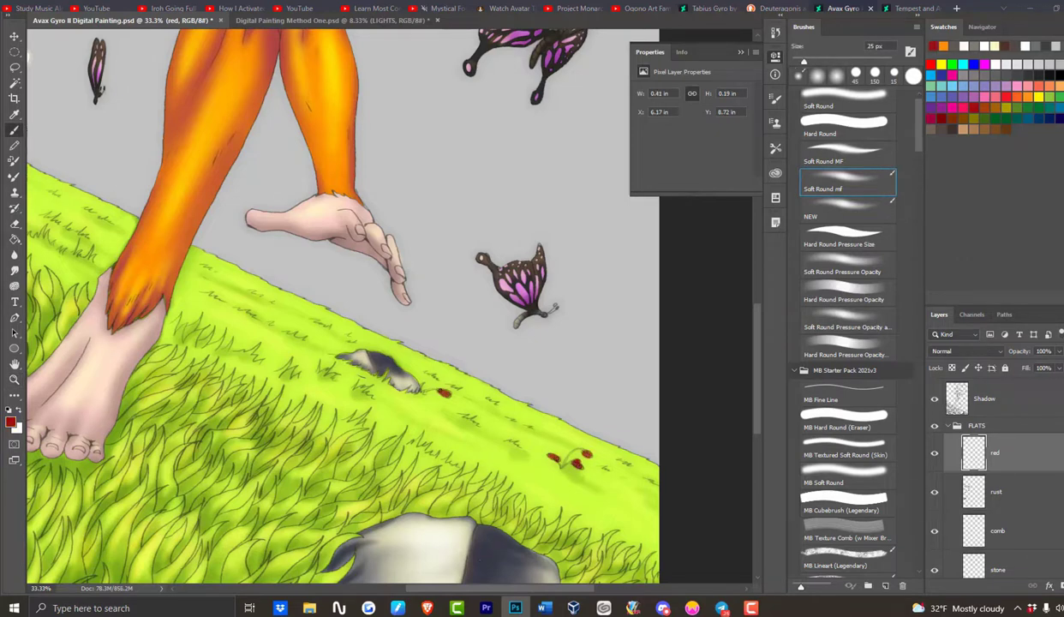
pyautogui.moveTo(496, 589); pyautogui.dragTo(456, 591)
pyautogui.hotkey('alt', 'e')
pyautogui.press('Escape')
pyautogui.scroll(-1, 444, 366)
pyautogui.click(444, 365)
# - Add a new layer above the red layer in the FLATS group and choose dark green as the foreground colour
pyautogui.hotkey('ctrl', 'shift', 'alt', 'n')
pyautogui.click(1011, 117)
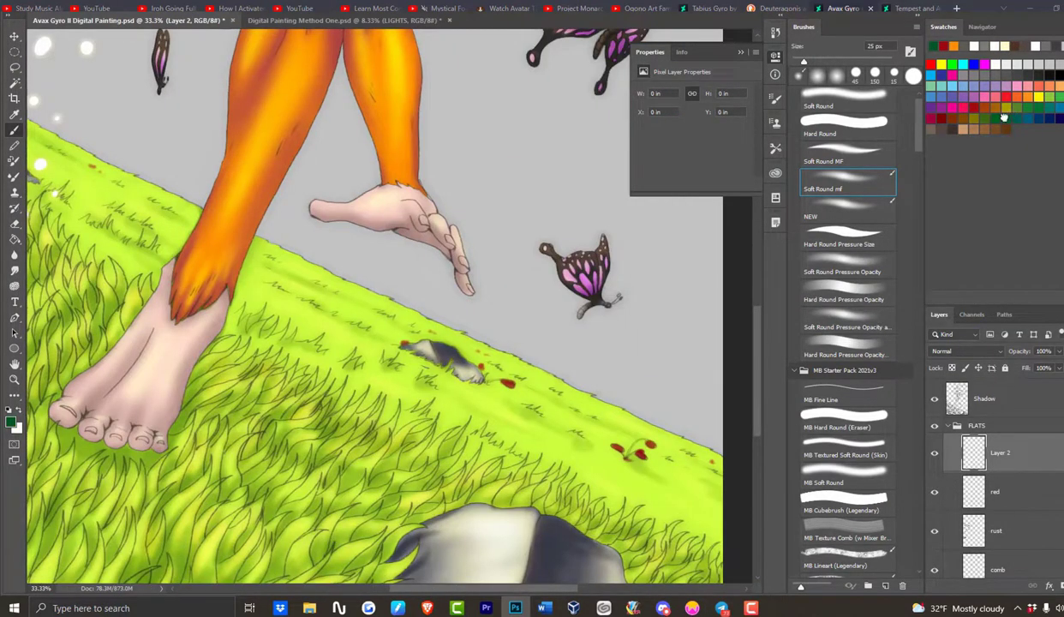
pyautogui.click(751, 607)
pyautogui.press('z')
pyautogui.keyDown('alt'); pyautogui.click(363, 248); pyautogui.keyUp('alt')
pyautogui.keyDown('alt'); pyautogui.click(364, 248); pyautogui.keyUp('alt')
pyautogui.keyDown('alt'); pyautogui.click(363, 248); pyautogui.keyUp('alt')
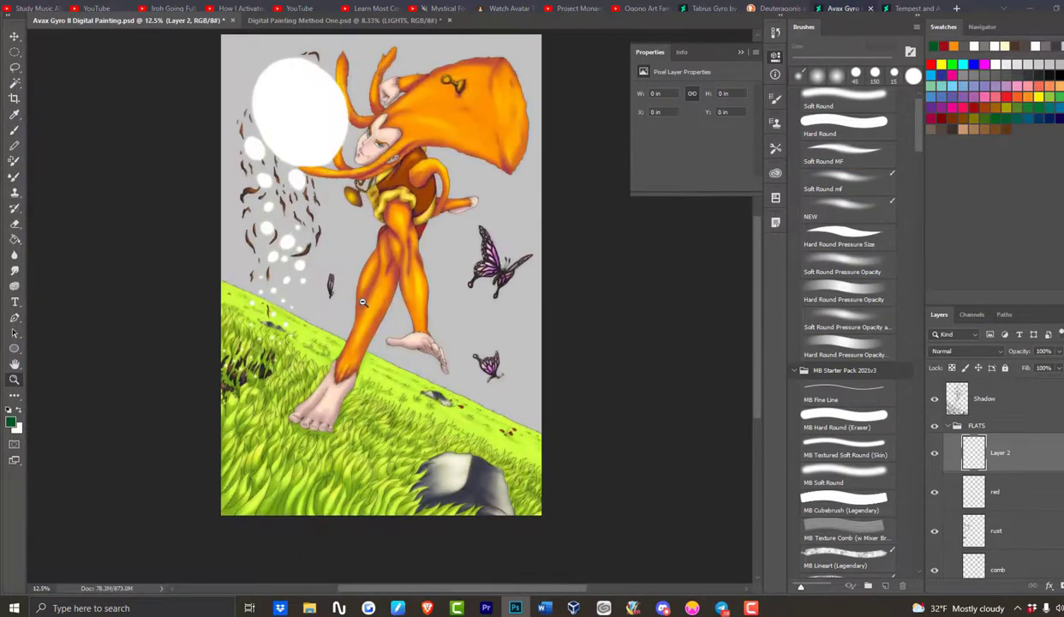
pyautogui.click(360, 304)
# - Paint thin dark green stems for the red flowers along the hillside with the 10 px Hard Round brush
pyautogui.click(480, 442)
pyautogui.click(480, 441)
pyautogui.click(480, 442)
pyautogui.click(1001, 119)
pyautogui.press('b')
pyautogui.click(844, 125)
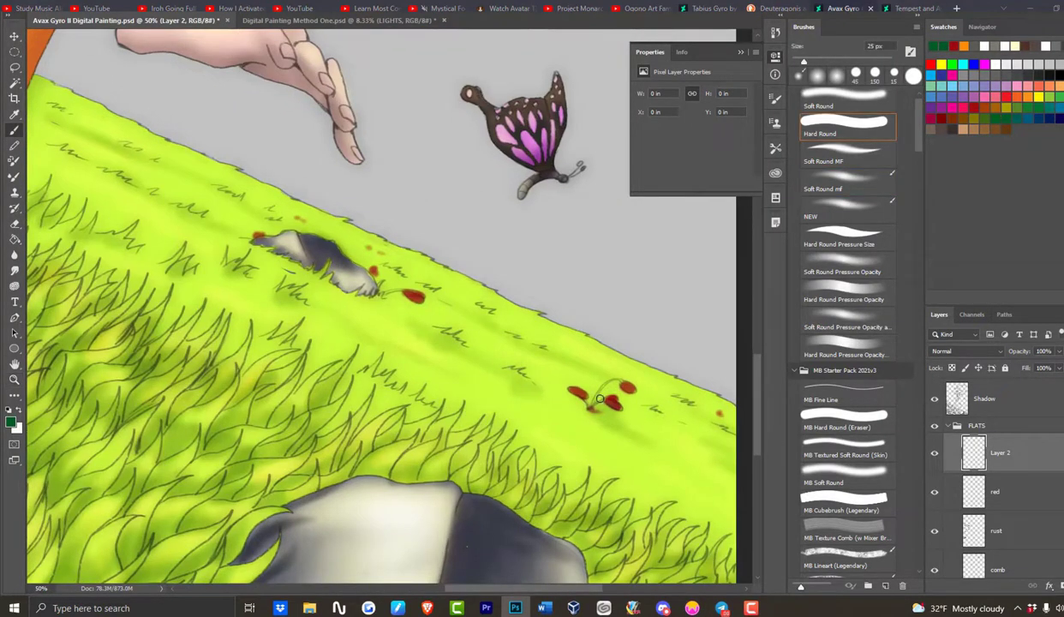
pyautogui.moveTo(616, 382); pyautogui.dragTo(591, 403)
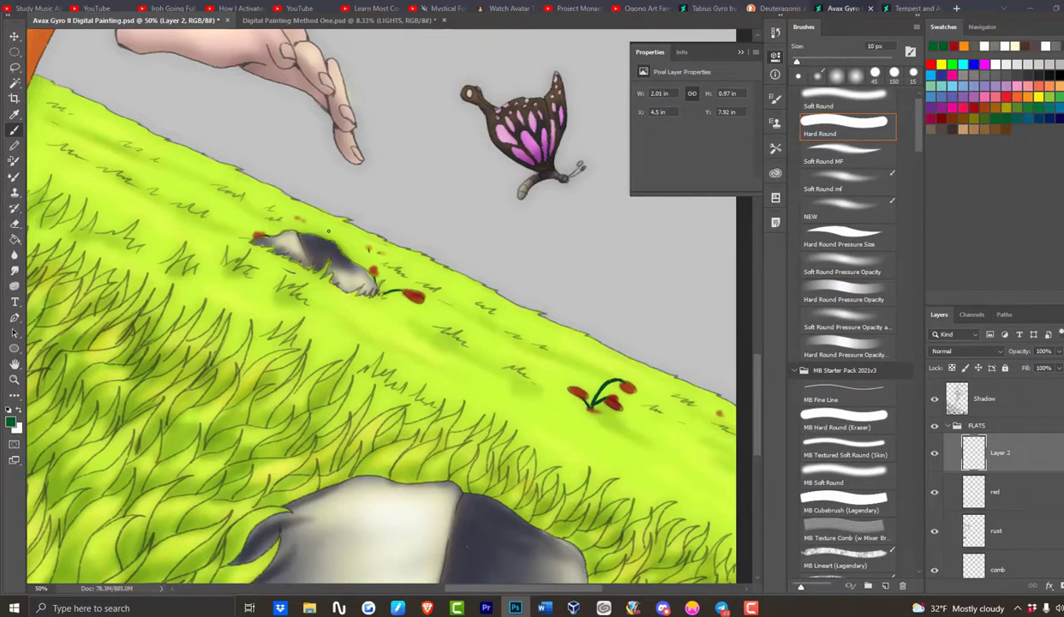
pyautogui.moveTo(185, 172); pyautogui.dragTo(636, 479)
pyautogui.moveTo(290, 489); pyautogui.dragTo(580, 489)
pyautogui.moveTo(225, 150); pyautogui.dragTo(220, 165)
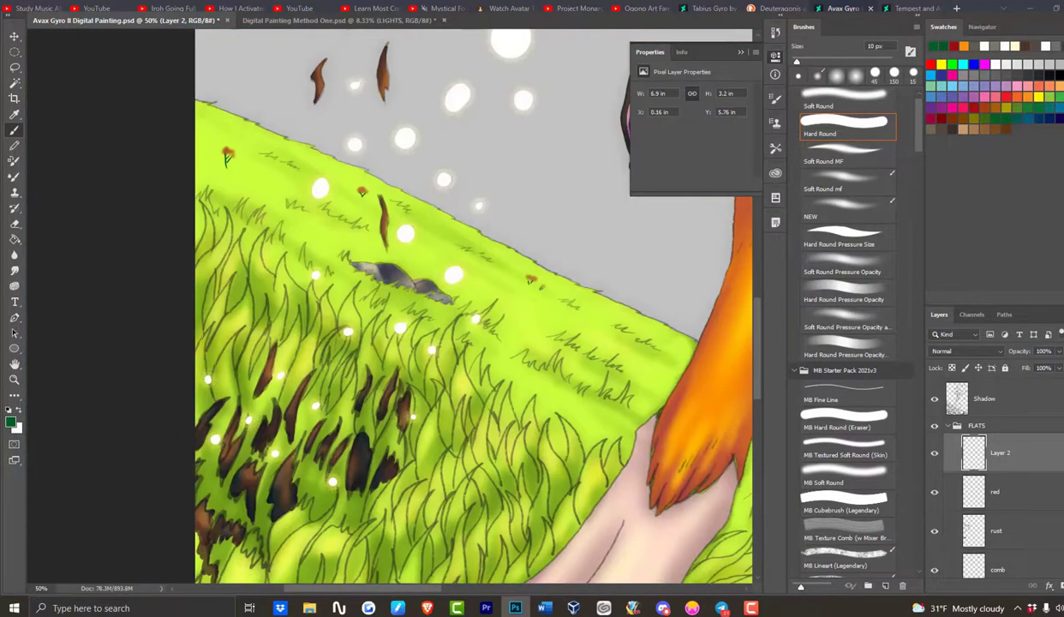
# - Bring the whole artwork into view and collapse the Properties display and the FLATS layer group
pyautogui.keyDown('alt'); pyautogui.click(352, 233); pyautogui.keyUp('alt')
pyautogui.keyDown('alt'); pyautogui.click(352, 233); pyautogui.keyUp('alt')
pyautogui.keyDown('alt'); pyautogui.click(352, 233); pyautogui.keyUp('alt')
pyautogui.keyDown('alt'); pyautogui.click(501, 271); pyautogui.keyUp('alt')
pyautogui.click(741, 52)
pyautogui.scroll(1, 949, 456)
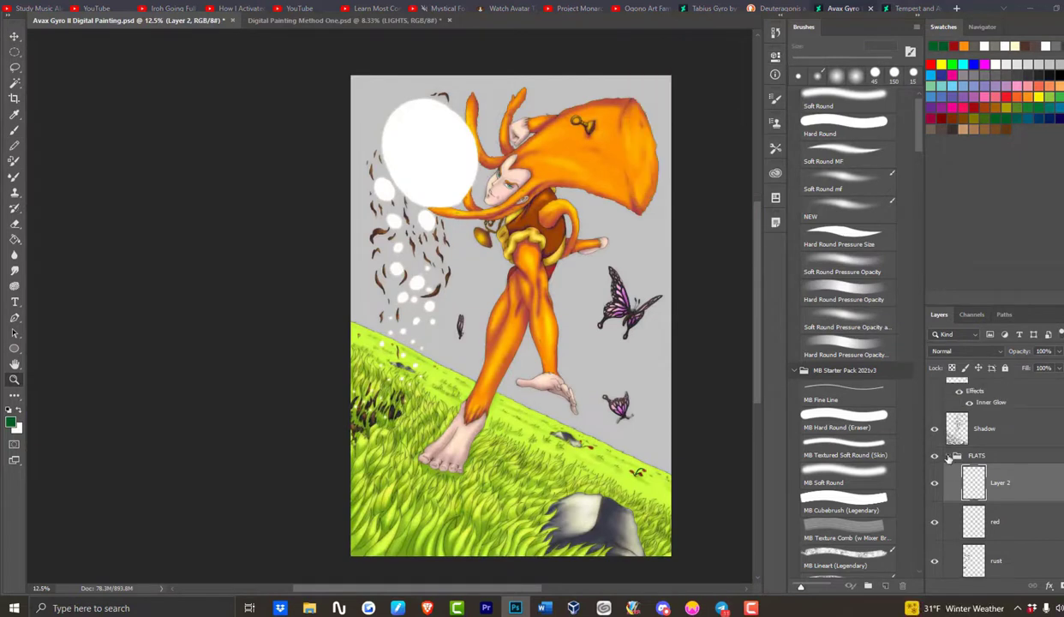
pyautogui.click(947, 458)
# - Add a new layer named "spin" above the BALL layer in the EXXTRAS group
pyautogui.scroll(5, 1043, 433)
pyautogui.click(934, 385)
pyautogui.click(934, 385)
pyautogui.click(982, 386)
pyautogui.hotkey('ctrl', 'shift', 'alt', 'n')
pyautogui.doubleClick(1000, 412)
pyautogui.write('spin')
pyautogui.press('Return')
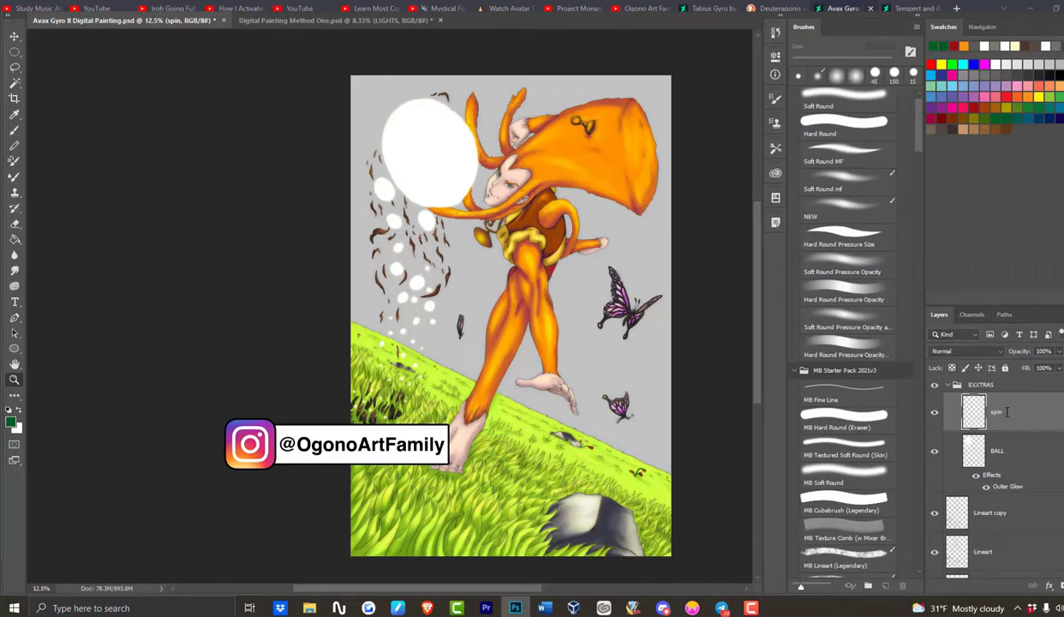
pyautogui.scroll(1, 699, 353)
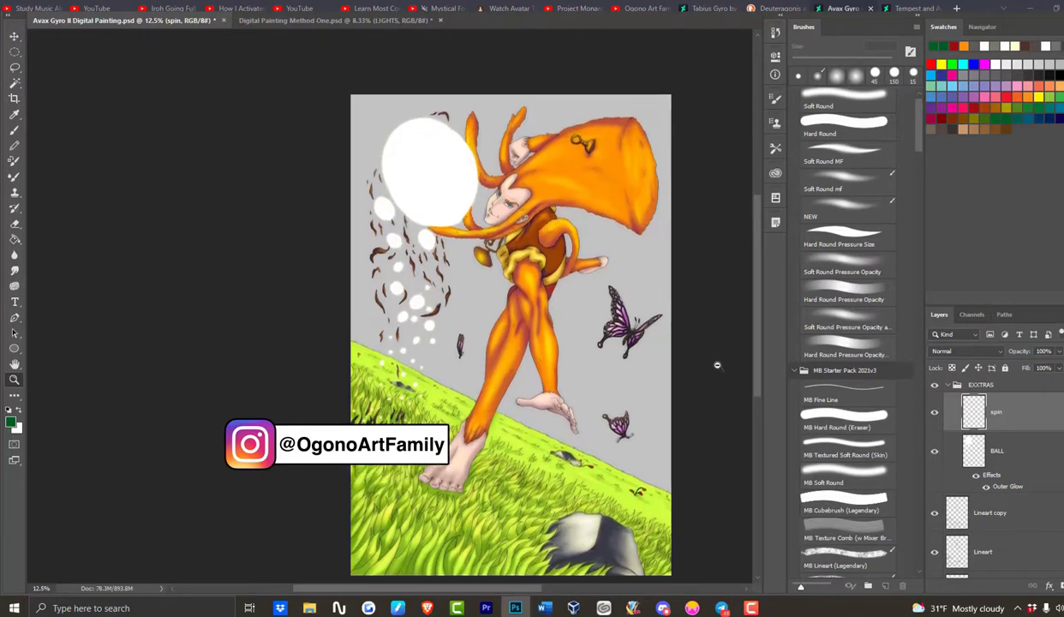
# - Add an Outer Glow effect to the spin layer
pyautogui.click(1049, 586)
pyautogui.click(1053, 581)
pyautogui.press('Return')
# - Choose off-white as the foreground colour and paint thin curved spin lines around the large white ball with the 10 px Hard Round brush
pyautogui.press('x')
pyautogui.click(11, 422)
pyautogui.click(699, 135)
pyautogui.press('Return')
pyautogui.scroll(1, 485, 288)
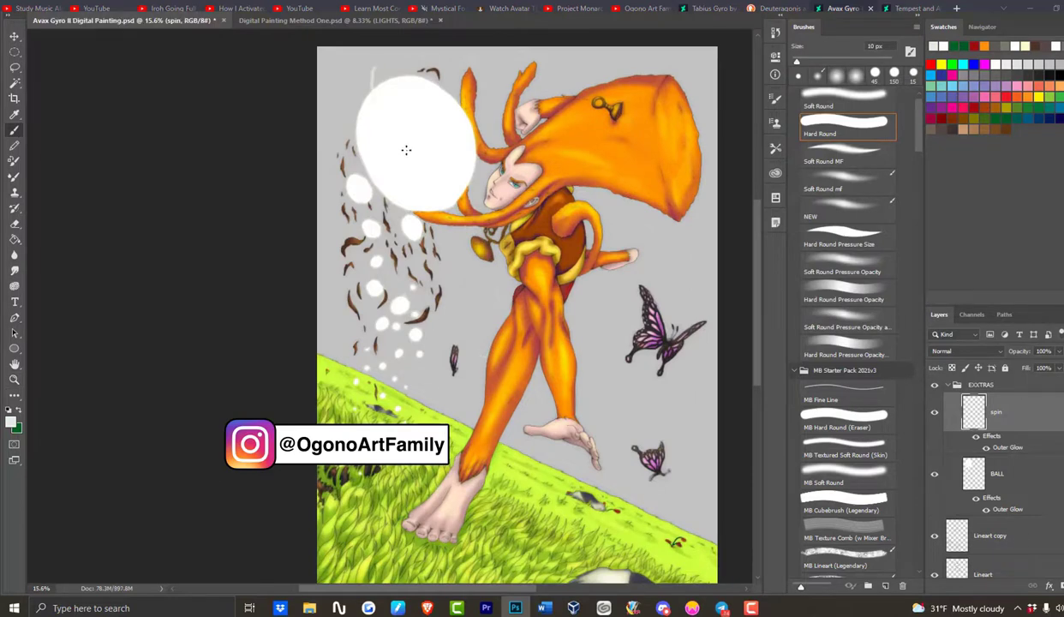
pyautogui.moveTo(398, 64); pyautogui.dragTo(482, 228)
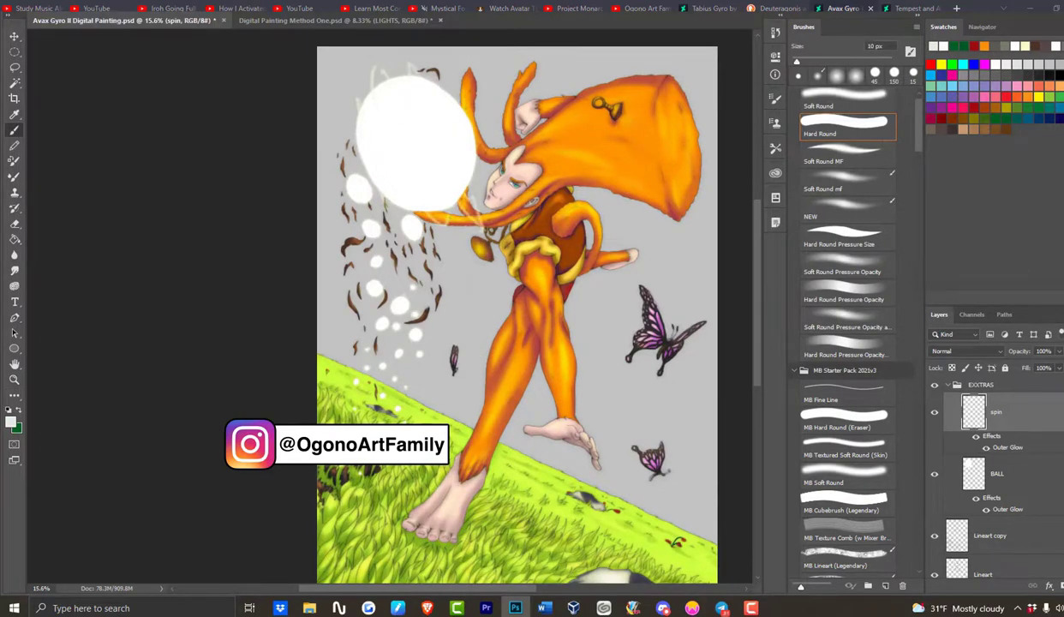
# - Adjust the spin layer's Hue/Saturation to hue +14, saturation +31 and lightness +5
pyautogui.click(52, 2)
pyautogui.click(67, 3)
pyautogui.click(73, 3)
pyautogui.moveTo(96, 12)
pyautogui.click(227, 76)
pyautogui.moveTo(811, 181)
pyautogui.mouseDown()
pyautogui.moveTo(818, 212)
pyautogui.moveTo(816, 184)
pyautogui.moveTo(829, 182)
pyautogui.mouseUp()
pyautogui.moveTo(811, 152); pyautogui.dragTo(773, 152)
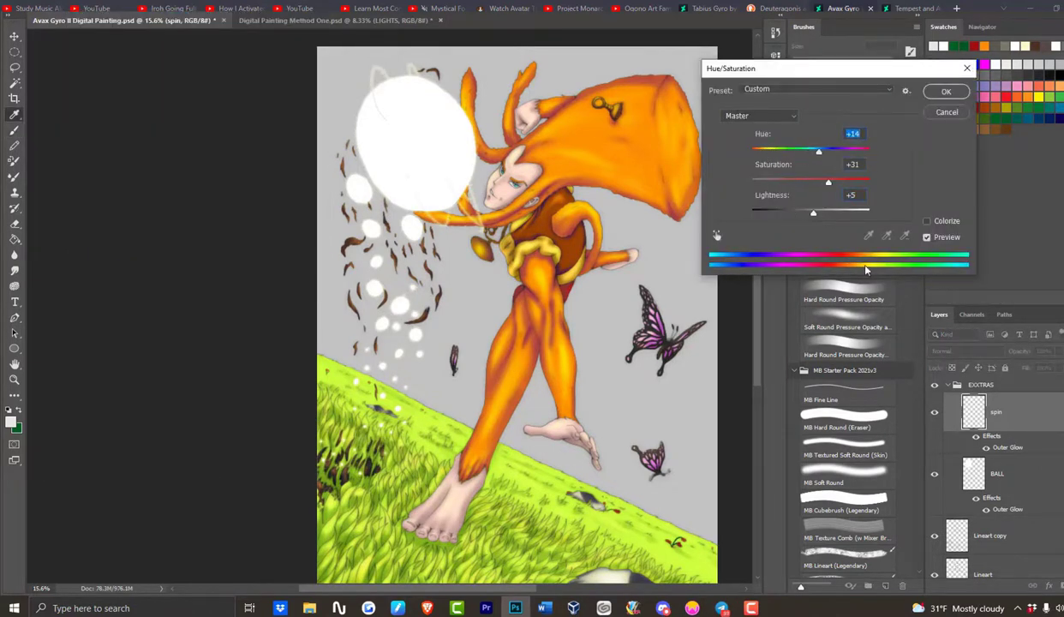
pyautogui.click(947, 92)
# - Widen the spin layer's yellow Outer Glow so it spreads further around the painted spin lines
pyautogui.doubleClick(1034, 437)
pyautogui.press('Return')
pyautogui.doubleClick(1036, 448)
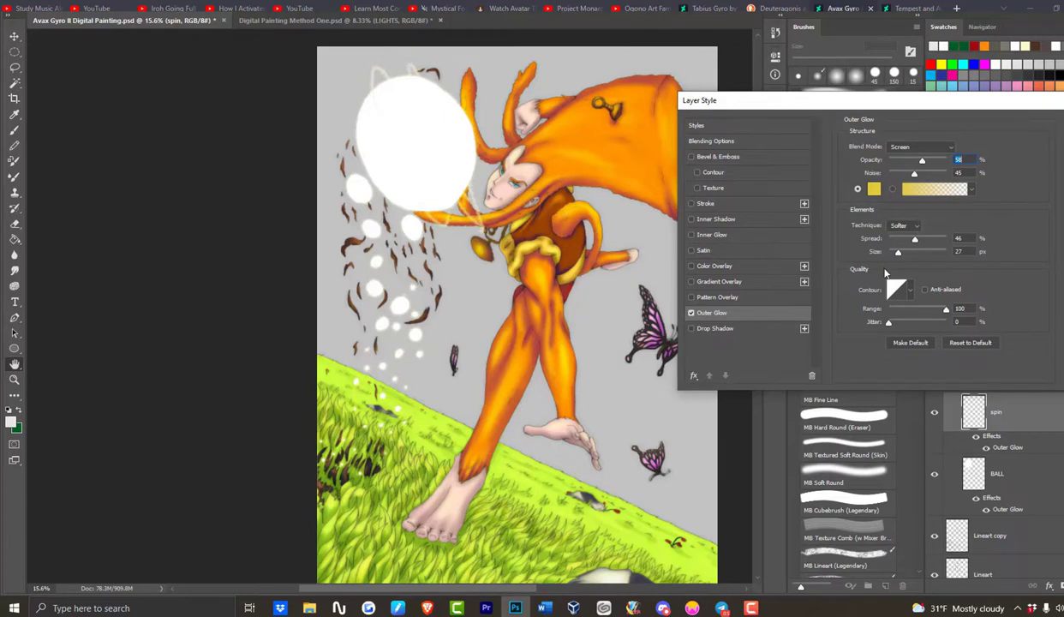
pyautogui.moveTo(914, 238)
pyautogui.mouseDown()
pyautogui.moveTo(931, 239)
pyautogui.moveTo(905, 252)
pyautogui.mouseUp()
pyautogui.press('Return')
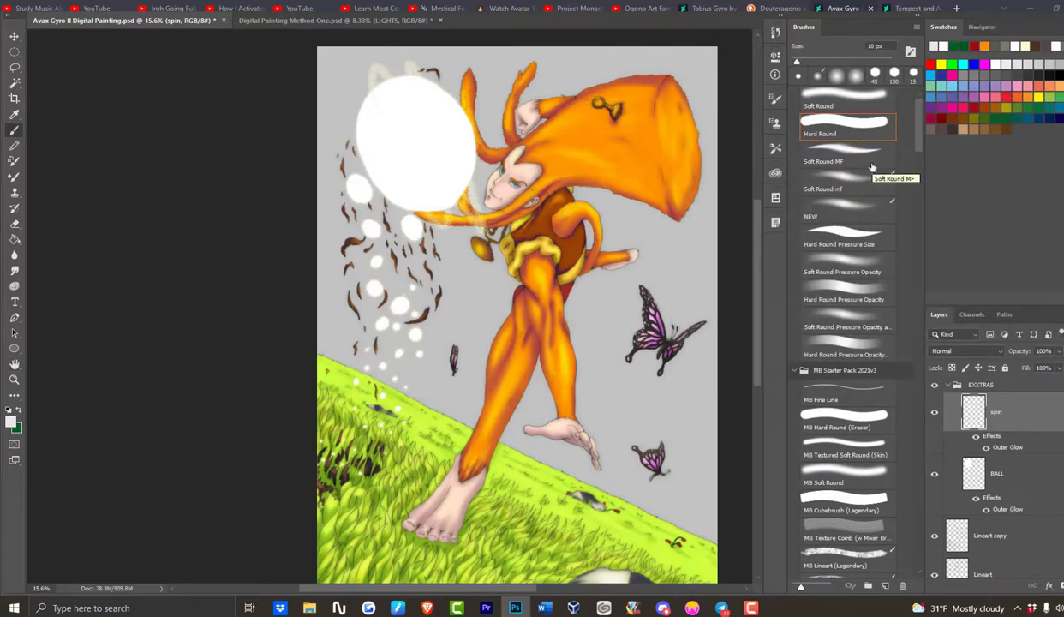